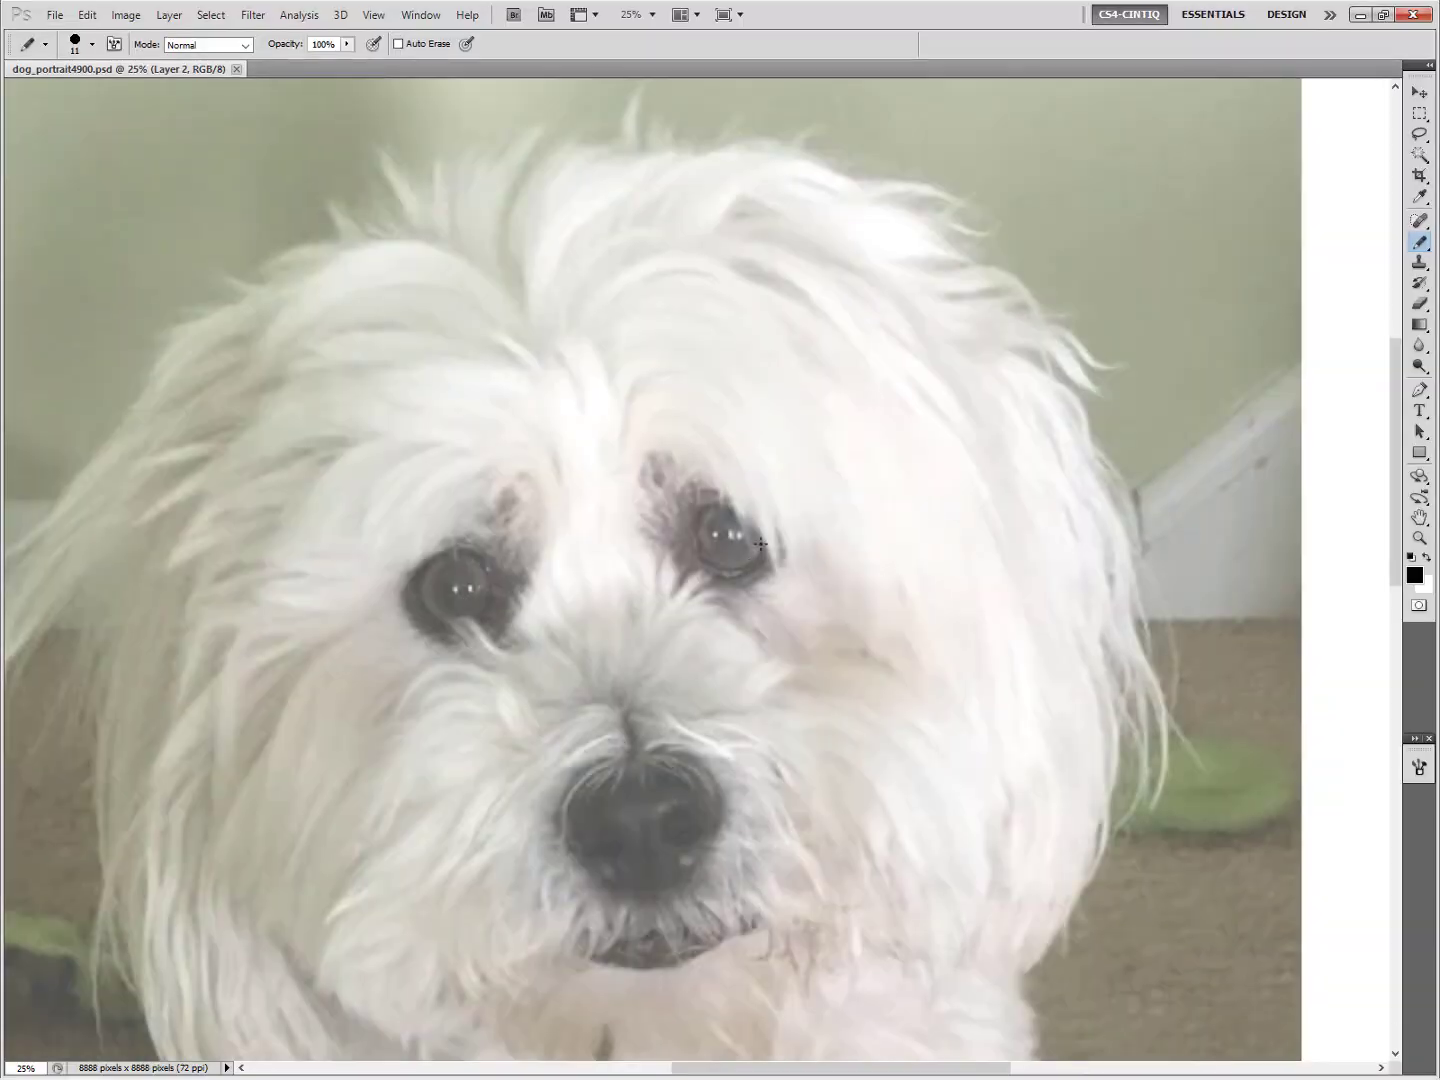
Trace black pencil outlines curling around the eye and the shaggy fur over both brows
mouse_move(715, 552)
left_mouse_down()
mouse_move(715, 506)
mouse_move(689, 523)
left_mouse_up()
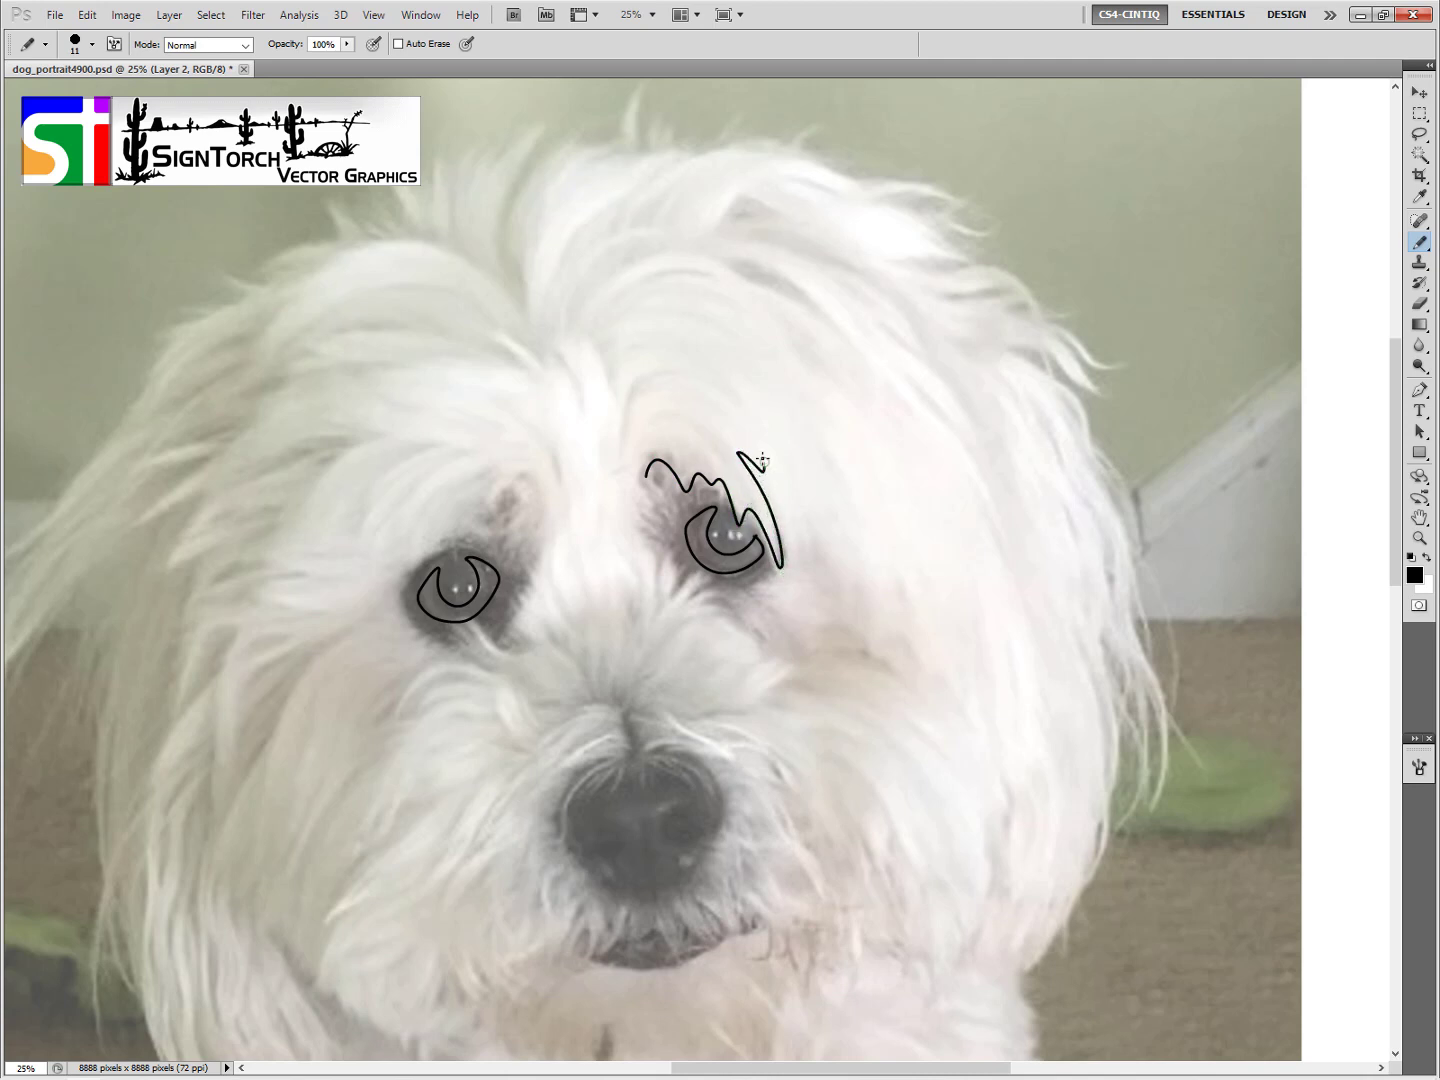
mouse_move(762, 461)
left_mouse_down()
mouse_move(733, 427)
mouse_move(670, 405)
mouse_move(712, 391)
mouse_move(678, 377)
mouse_move(633, 404)
mouse_move(635, 471)
left_mouse_up()
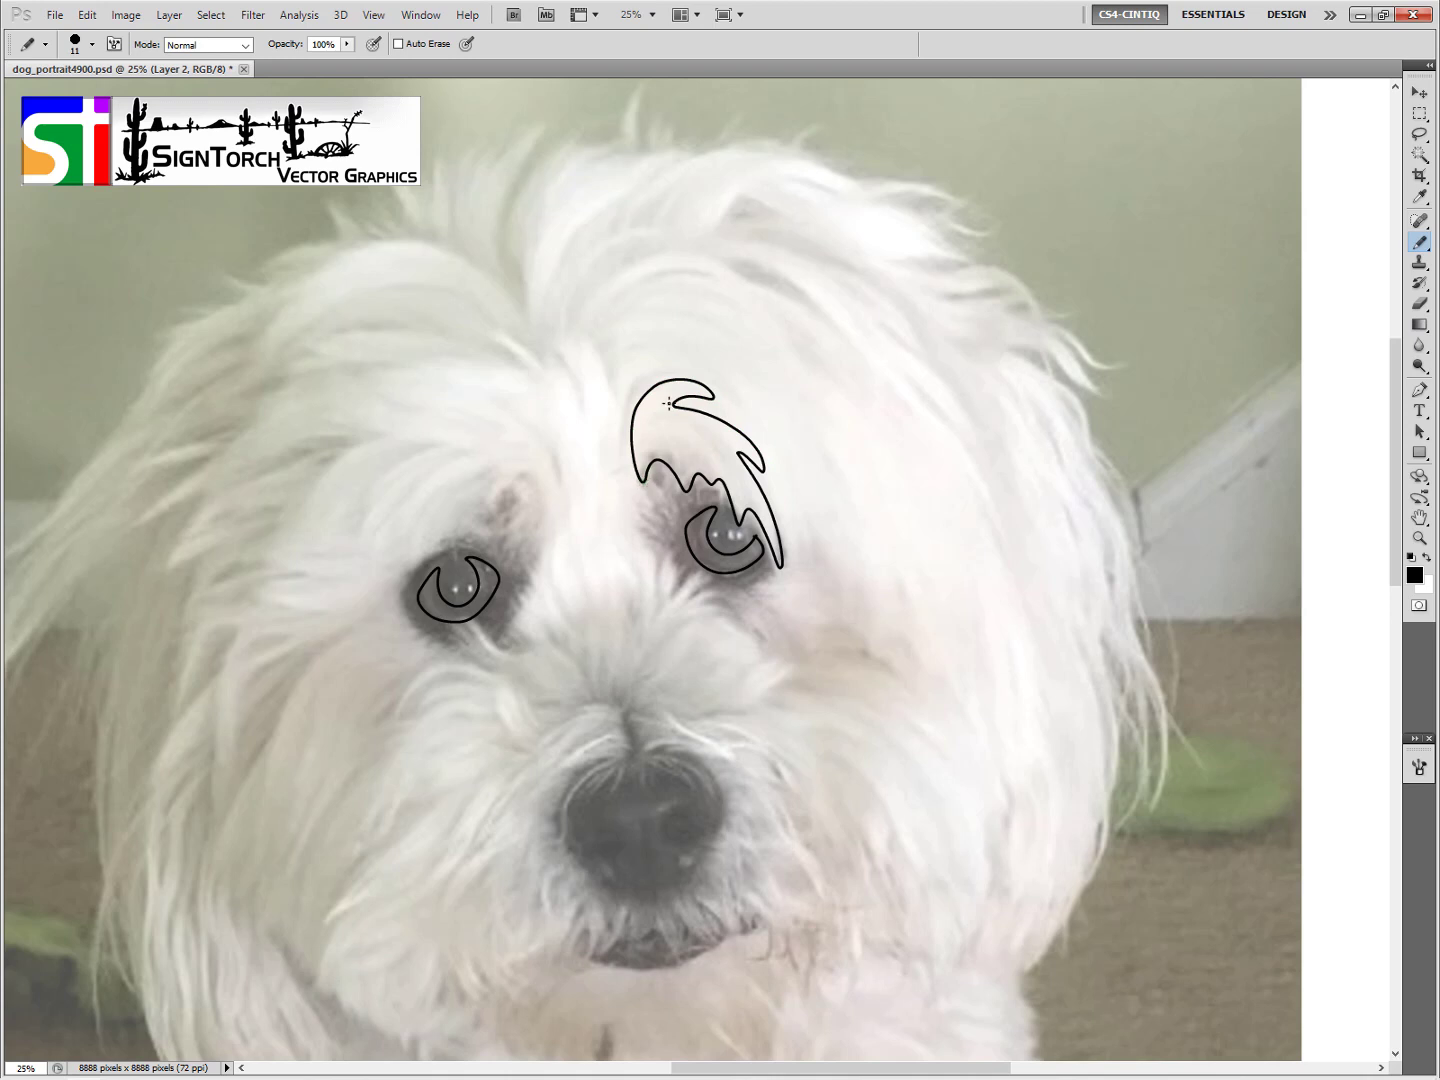
mouse_move(516, 481)
left_mouse_down()
mouse_move(491, 532)
mouse_move(486, 495)
mouse_move(362, 583)
mouse_move(405, 489)
mouse_move(357, 522)
mouse_move(412, 456)
mouse_move(508, 451)
mouse_move(508, 425)
mouse_move(540, 452)
mouse_move(553, 424)
mouse_move(561, 471)
mouse_move(577, 402)
mouse_move(585, 445)
mouse_move(531, 555)
left_mouse_up()
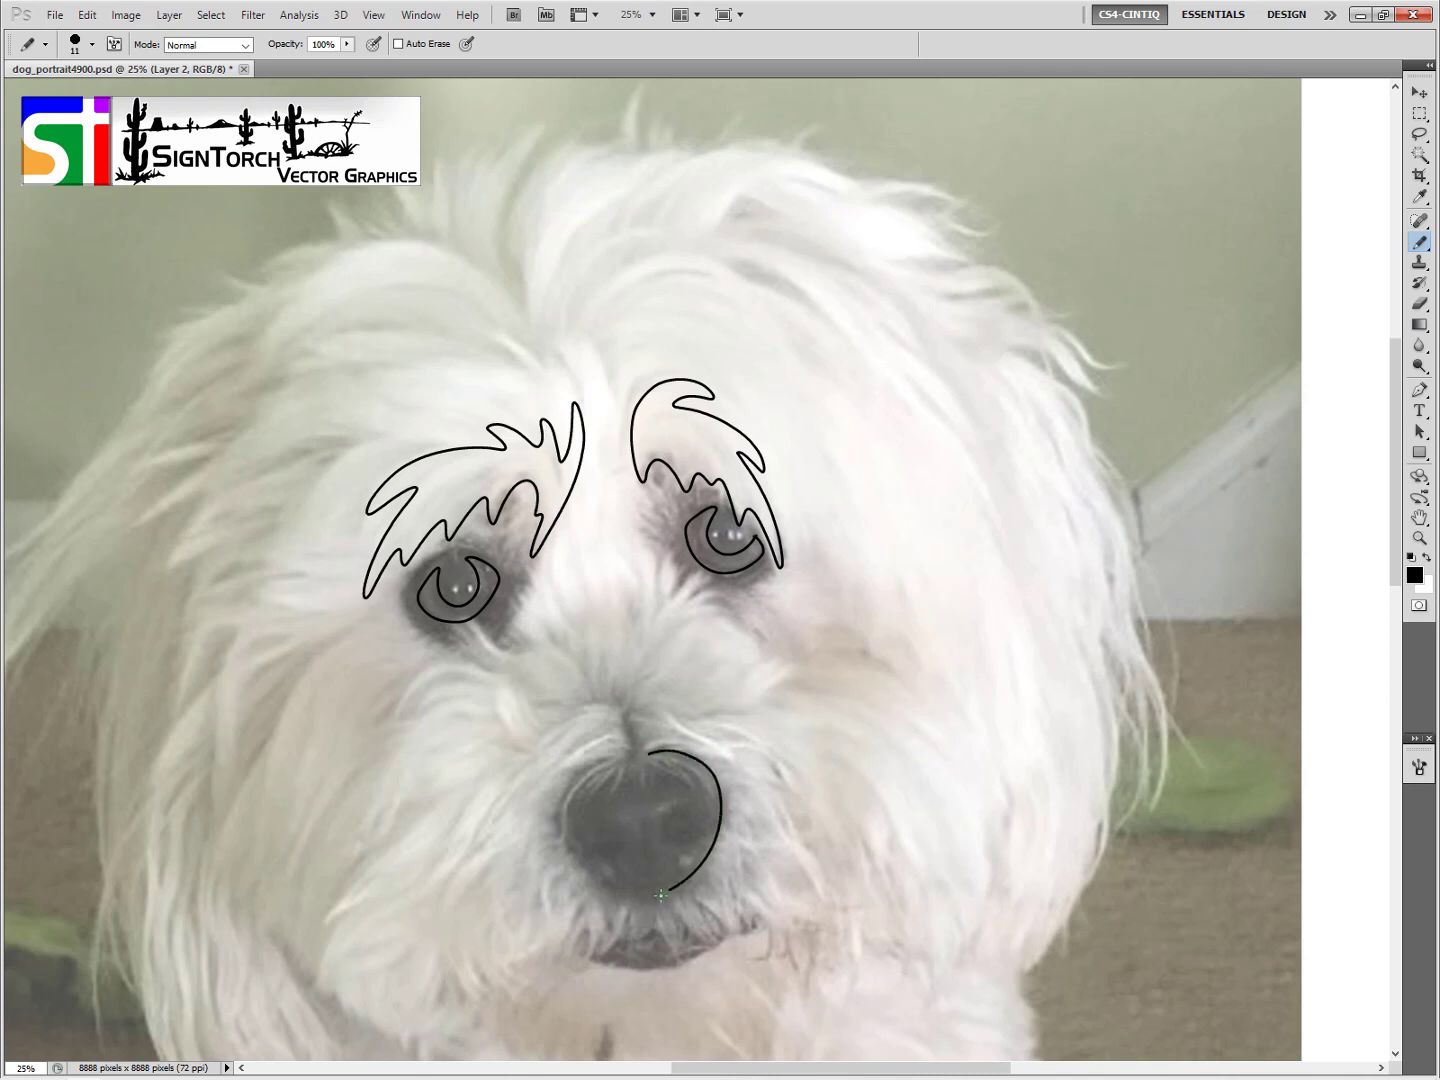
Draw zigzag fur edges around the nose's right and left sides to encircle it
mouse_move(726, 914)
left_mouse_down()
mouse_move(743, 876)
mouse_move(779, 879)
mouse_move(748, 807)
mouse_move(761, 776)
mouse_move(697, 753)
mouse_move(745, 734)
mouse_move(686, 733)
left_mouse_up()
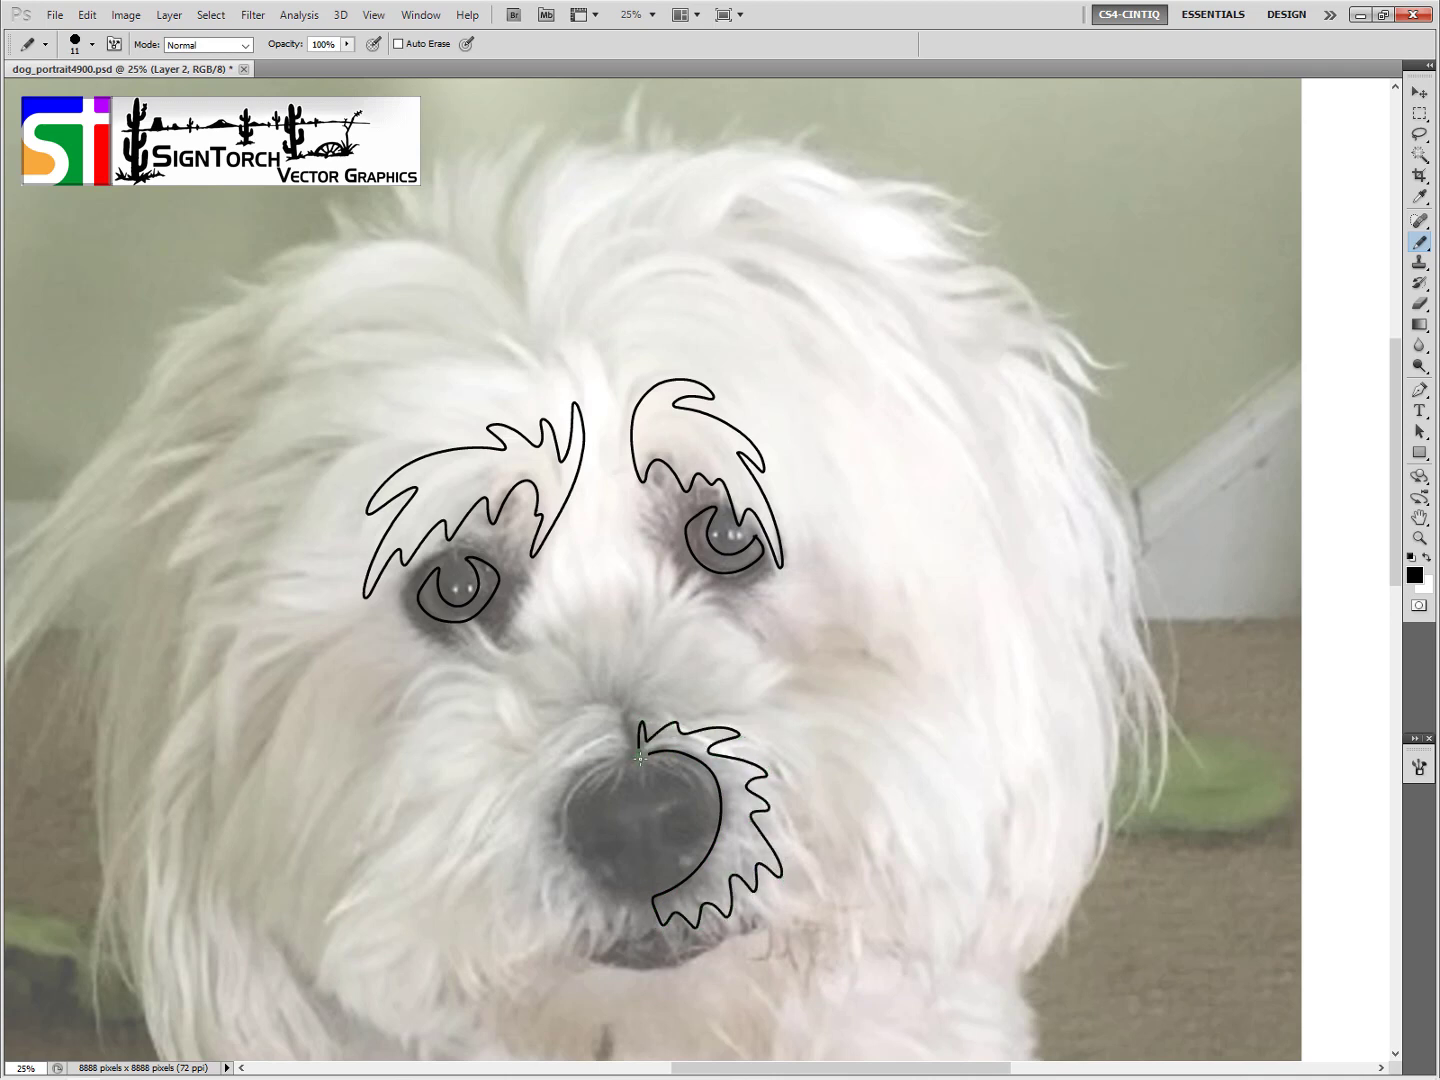
mouse_move(621, 757)
left_mouse_down()
mouse_move(588, 759)
mouse_move(556, 802)
mouse_move(562, 857)
mouse_move(640, 913)
mouse_move(576, 933)
mouse_move(574, 902)
mouse_move(552, 917)
mouse_move(536, 905)
mouse_move(524, 847)
mouse_move(533, 776)
mouse_move(592, 741)
mouse_move(532, 752)
mouse_move(599, 716)
left_mouse_up()
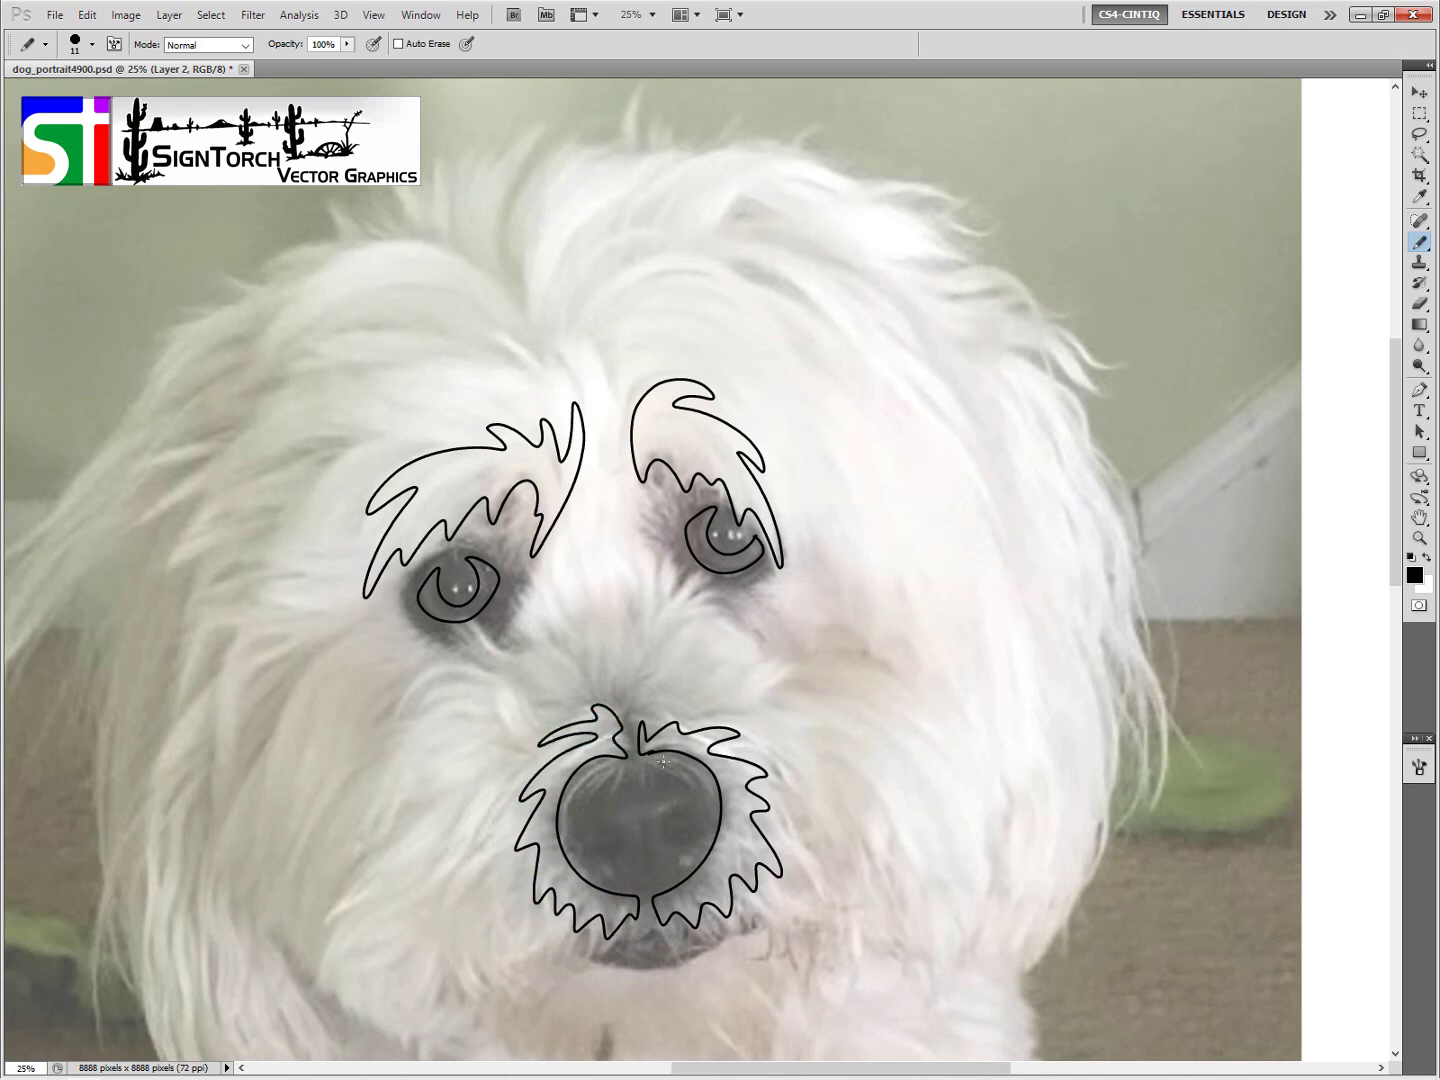
Trace fur below the left eye, a lock sweeping from the muzzle, and locks atop the head and above the right eye
mouse_move(550, 598)
left_mouse_down()
mouse_move(517, 610)
mouse_move(519, 649)
mouse_move(482, 636)
mouse_move(482, 668)
mouse_move(433, 643)
mouse_move(379, 712)
mouse_move(377, 733)
mouse_move(445, 686)
mouse_move(419, 727)
mouse_move(463, 722)
mouse_move(395, 803)
mouse_move(484, 729)
mouse_move(478, 773)
mouse_move(521, 735)
mouse_move(511, 713)
mouse_move(536, 710)
mouse_move(510, 689)
mouse_move(552, 686)
mouse_move(549, 642)
mouse_move(584, 680)
mouse_move(604, 652)
mouse_move(685, 701)
mouse_move(768, 689)
mouse_move(695, 655)
mouse_move(715, 633)
mouse_move(681, 623)
mouse_move(733, 616)
mouse_move(733, 600)
mouse_move(670, 608)
mouse_move(684, 573)
mouse_move(661, 593)
mouse_move(657, 546)
mouse_move(636, 591)
mouse_move(644, 514)
mouse_move(610, 576)
mouse_move(599, 509)
mouse_move(579, 590)
mouse_move(561, 547)
mouse_move(557, 592)
left_mouse_up()
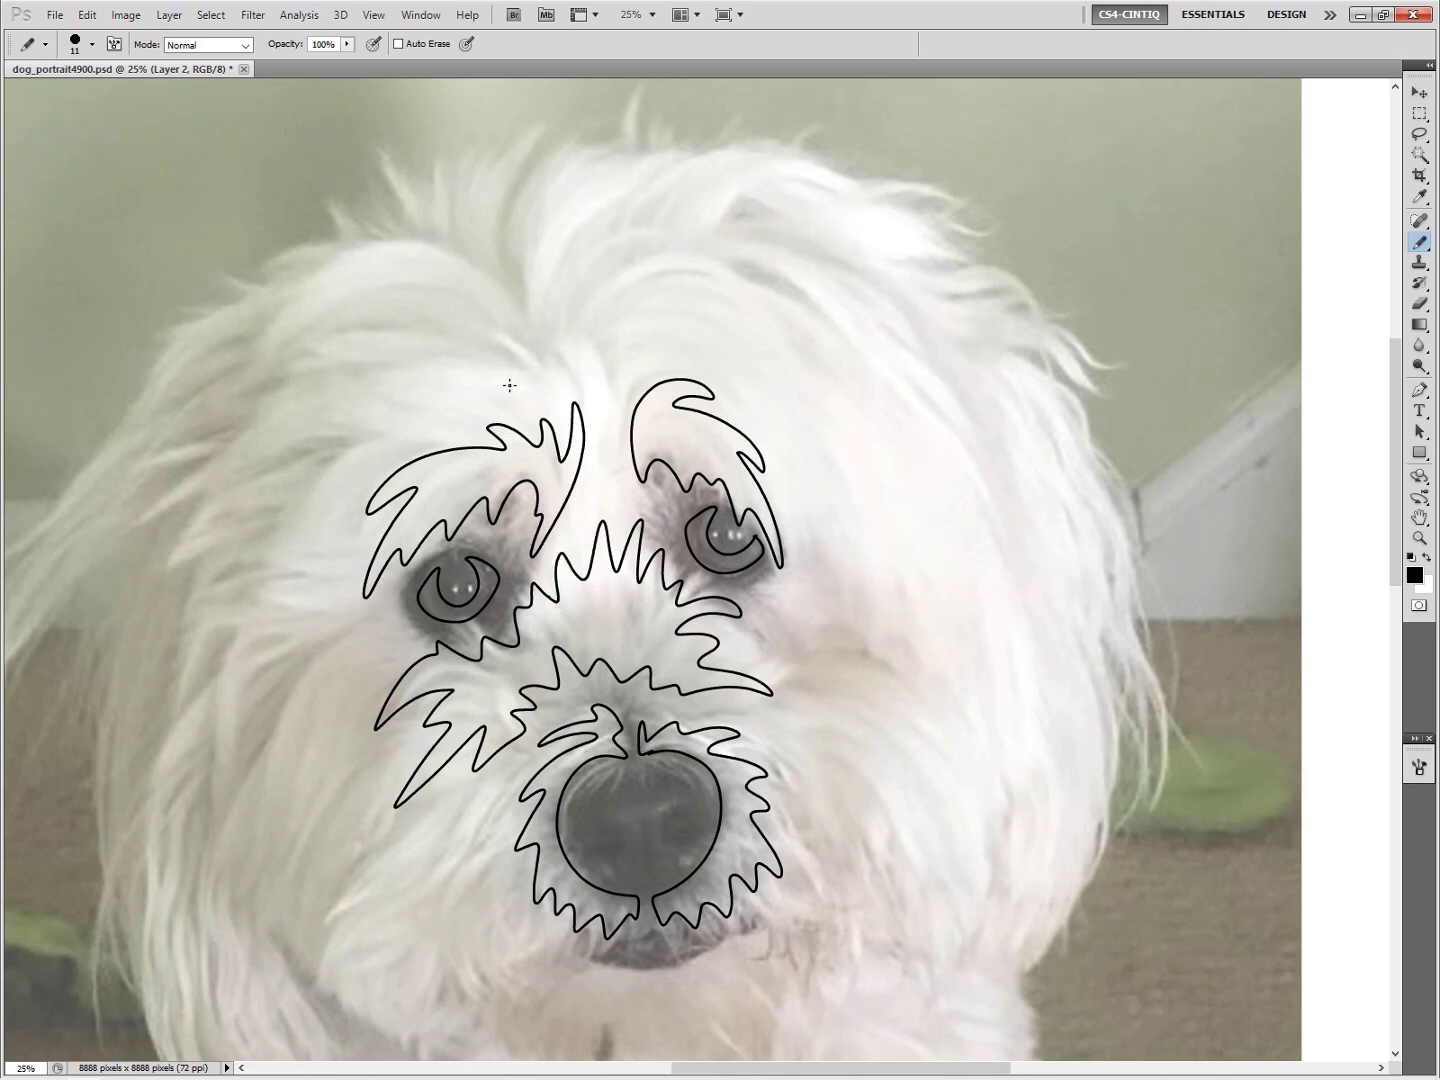
mouse_move(399, 409)
left_mouse_down()
mouse_move(300, 469)
mouse_move(280, 506)
mouse_move(268, 474)
mouse_move(193, 549)
mouse_move(229, 467)
mouse_move(325, 398)
mouse_move(320, 375)
mouse_move(445, 373)
mouse_move(329, 352)
mouse_move(458, 311)
mouse_move(322, 279)
mouse_move(442, 266)
mouse_move(494, 330)
mouse_move(479, 266)
mouse_move(518, 329)
mouse_move(525, 374)
mouse_move(449, 405)
left_mouse_up()
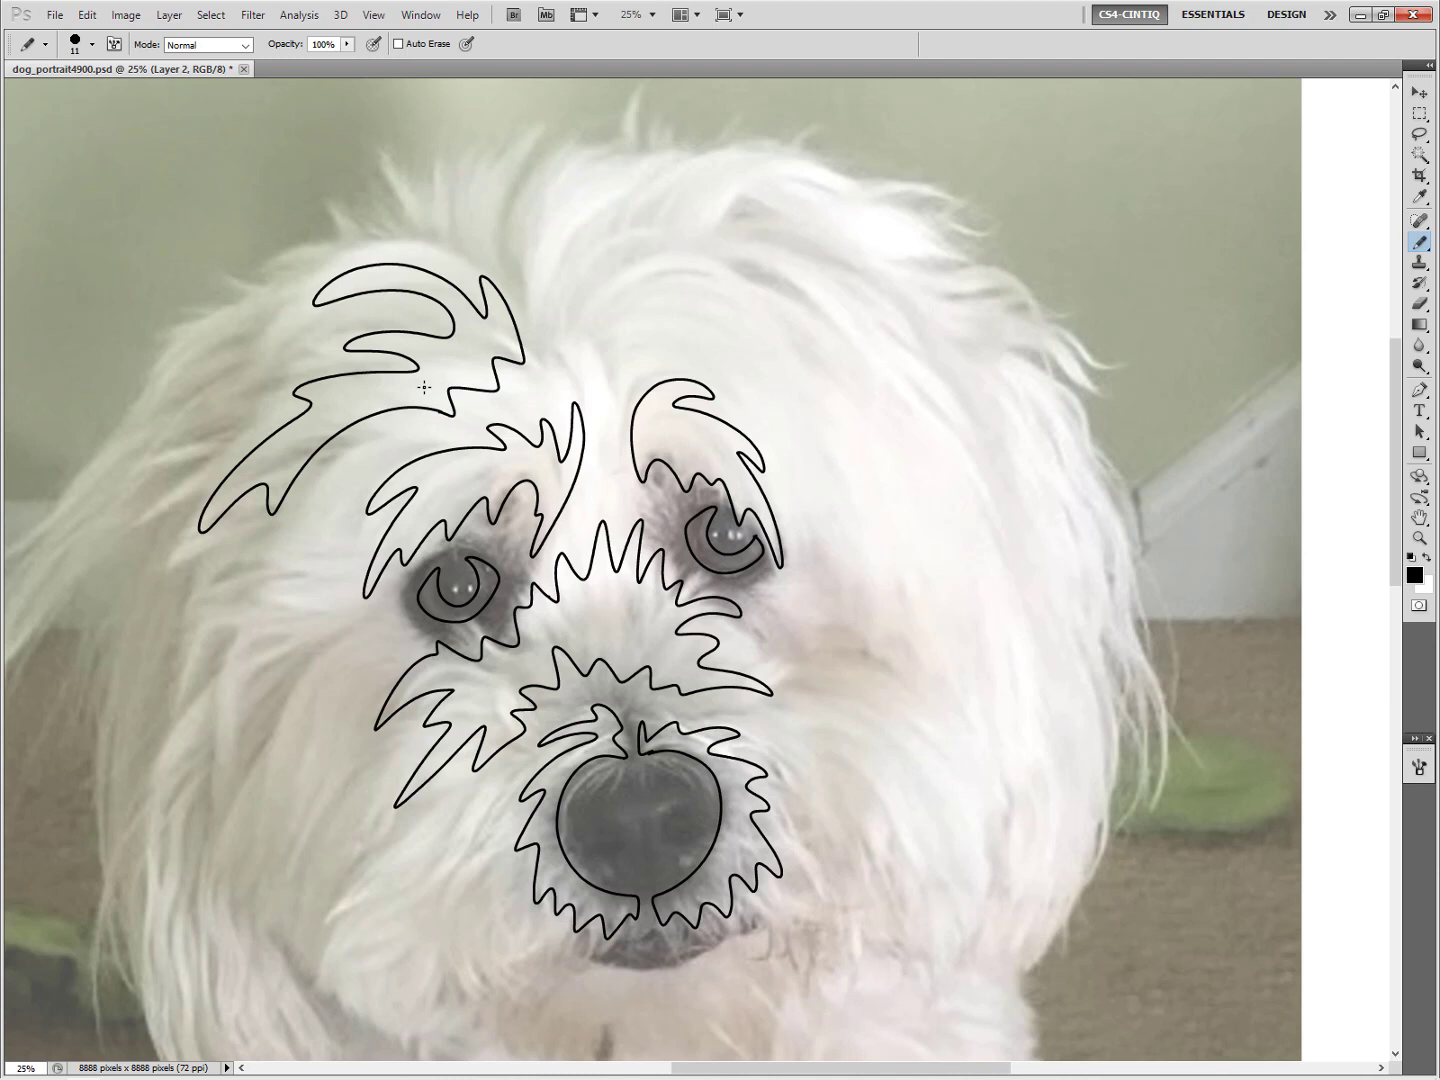
mouse_move(533, 341)
left_mouse_down()
mouse_move(617, 177)
mouse_move(580, 285)
mouse_move(660, 239)
mouse_move(771, 298)
mouse_move(724, 321)
mouse_move(759, 382)
mouse_move(706, 345)
mouse_move(637, 358)
mouse_move(610, 420)
mouse_move(626, 326)
mouse_move(590, 378)
mouse_move(575, 308)
mouse_move(558, 322)
mouse_move(559, 377)
mouse_move(537, 356)
left_mouse_up()
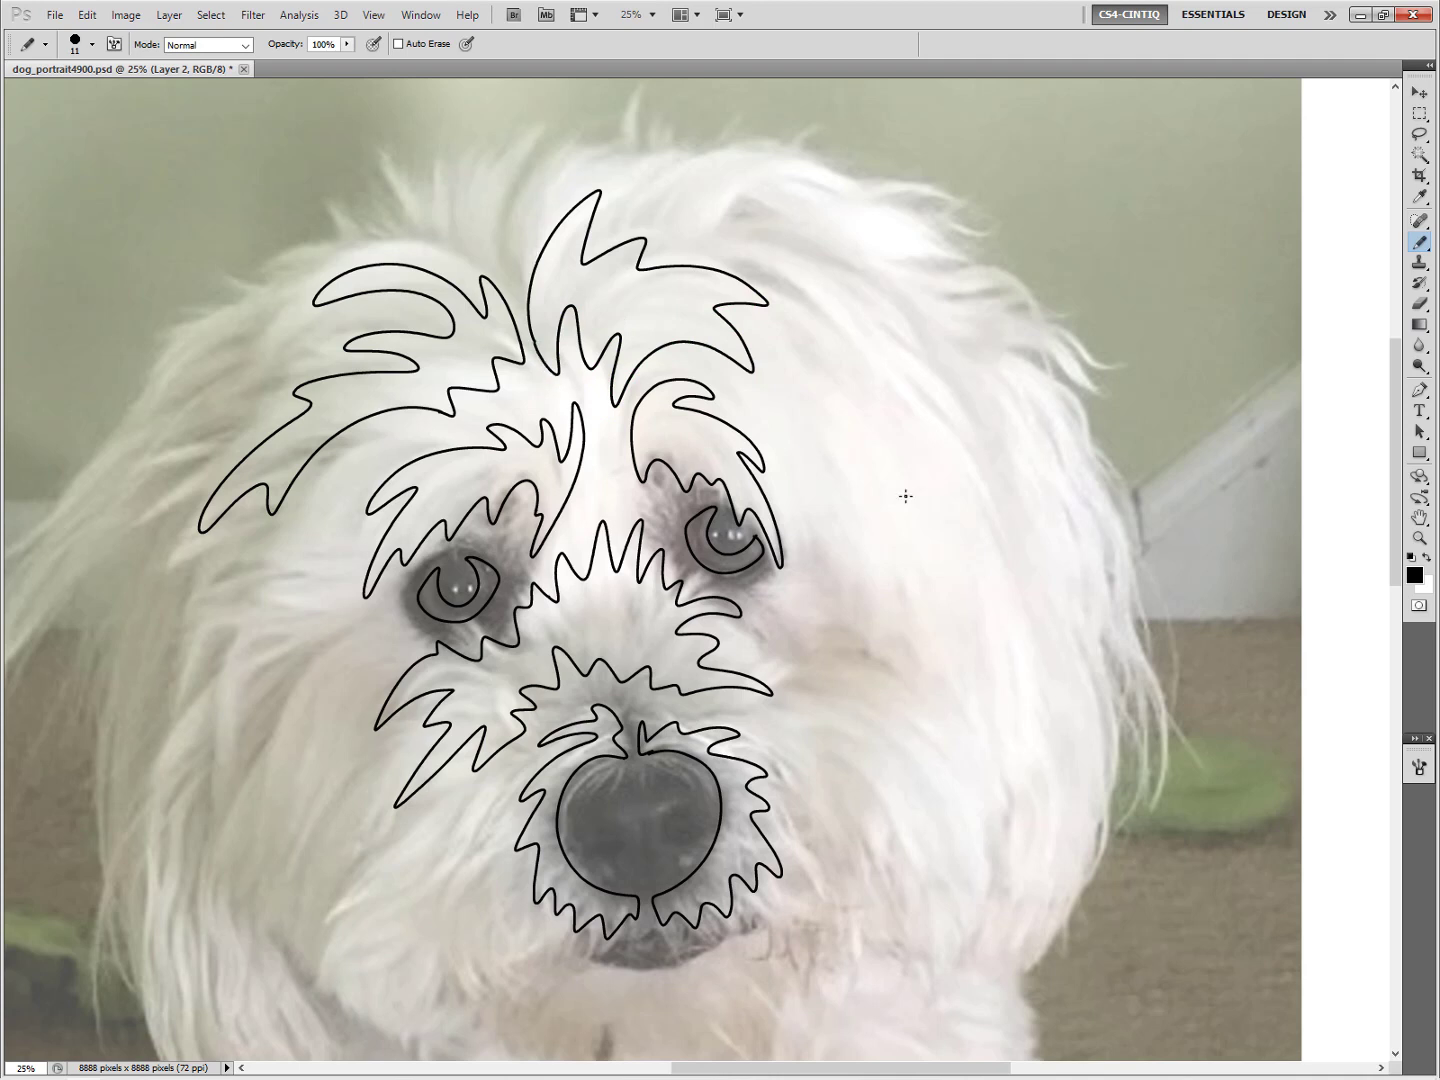
mouse_move(781, 424)
left_mouse_down()
mouse_move(835, 578)
mouse_move(857, 571)
mouse_move(884, 651)
mouse_move(897, 608)
mouse_move(870, 503)
mouse_move(915, 633)
mouse_move(926, 622)
mouse_move(893, 495)
mouse_move(908, 440)
mouse_move(882, 398)
mouse_move(970, 458)
mouse_move(948, 413)
mouse_move(860, 344)
mouse_move(913, 363)
mouse_move(894, 325)
mouse_move(805, 274)
mouse_move(784, 284)
mouse_move(842, 370)
mouse_move(775, 331)
mouse_move(833, 463)
mouse_move(764, 402)
left_mouse_up()
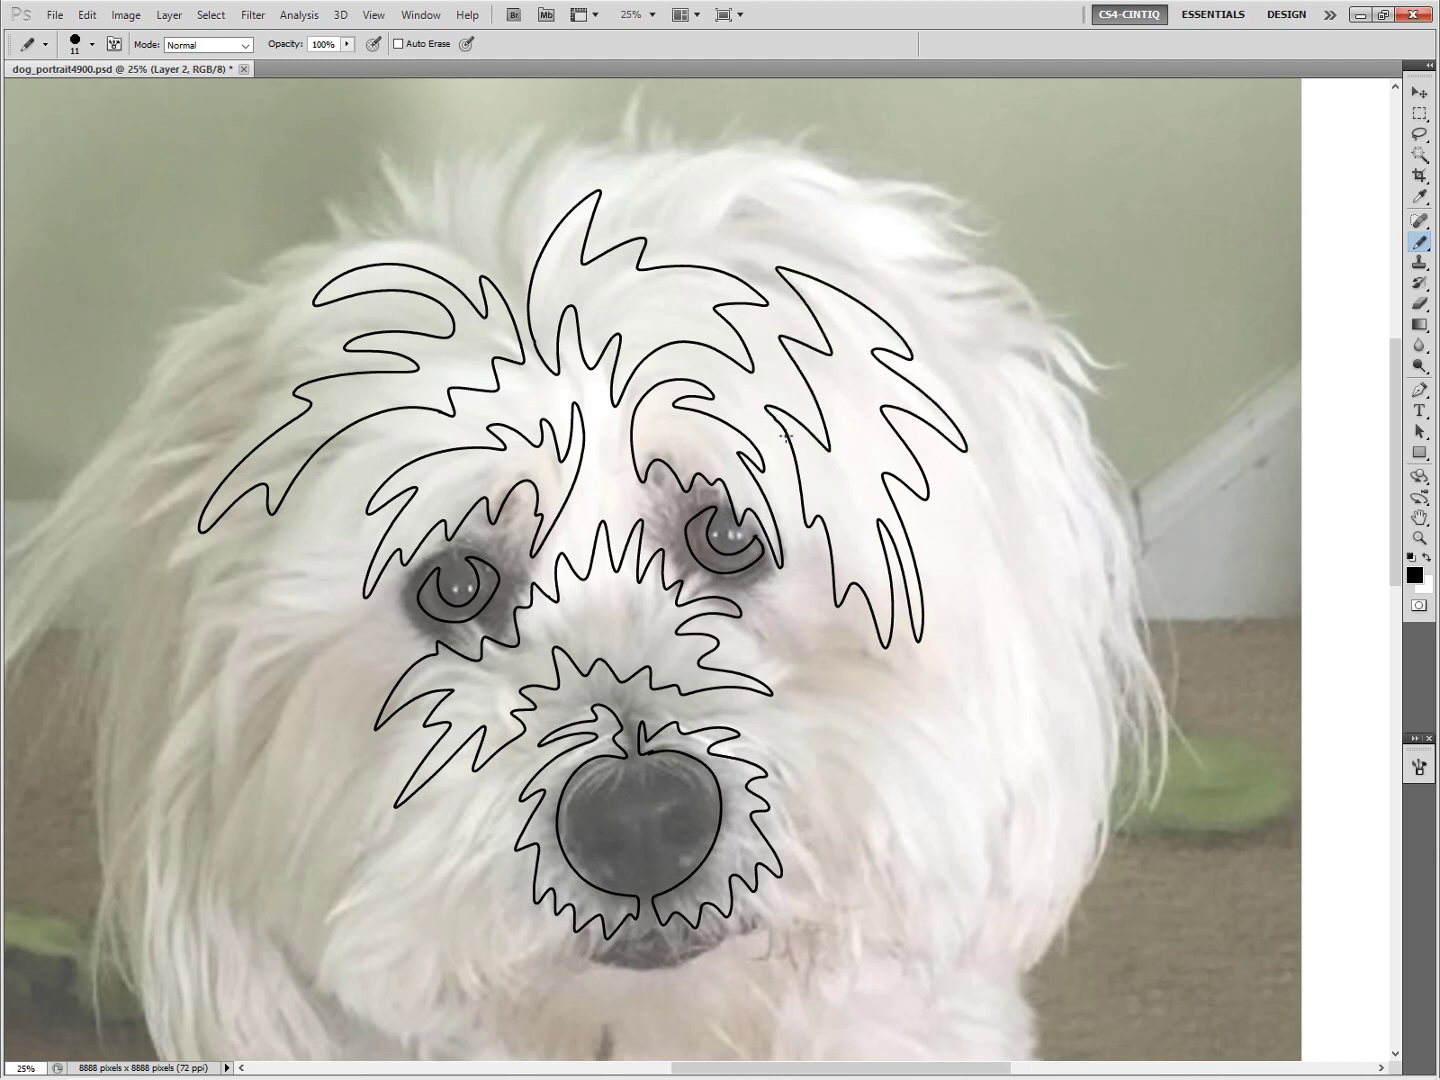
Trace right-cheek and right-side face fur, undoing a bad curl, then add two crown fur locks
mouse_move(818, 686)
left_mouse_down()
mouse_move(868, 670)
mouse_move(942, 691)
mouse_move(911, 709)
mouse_move(972, 748)
mouse_move(996, 824)
mouse_move(972, 832)
mouse_move(976, 889)
mouse_move(945, 977)
mouse_move(914, 868)
mouse_move(903, 923)
mouse_move(879, 919)
mouse_move(850, 856)
mouse_move(826, 896)
mouse_move(798, 818)
mouse_move(846, 831)
mouse_move(815, 779)
mouse_move(846, 769)
mouse_move(891, 810)
mouse_move(796, 738)
mouse_move(810, 717)
mouse_move(859, 714)
mouse_move(813, 699)
left_mouse_up()
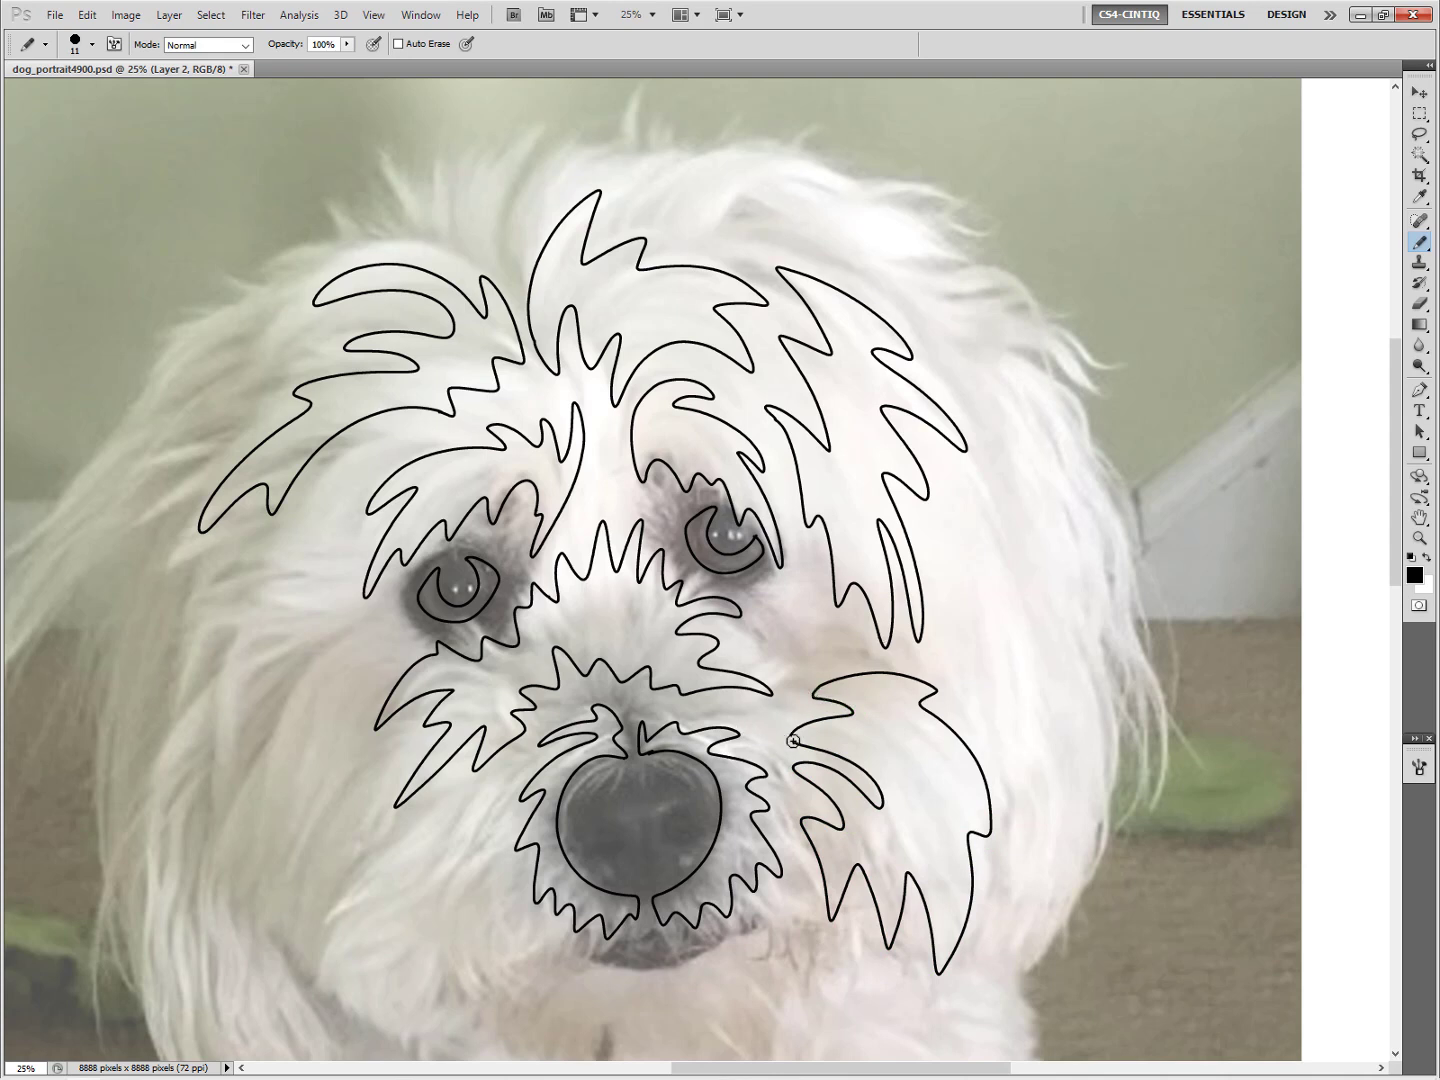
key("ctrl+z")
mouse_move(949, 548)
left_mouse_down()
mouse_move(971, 660)
mouse_move(995, 679)
mouse_move(1021, 760)
mouse_move(1028, 852)
mouse_move(1041, 851)
mouse_move(1035, 914)
mouse_move(1057, 908)
mouse_move(1082, 771)
mouse_move(1105, 806)
mouse_move(1075, 561)
mouse_move(1121, 608)
mouse_move(1021, 378)
mouse_move(971, 346)
mouse_move(1012, 415)
mouse_move(1039, 507)
mouse_move(993, 497)
mouse_move(1038, 598)
mouse_move(1049, 675)
mouse_move(962, 499)
mouse_move(997, 638)
mouse_move(955, 549)
left_mouse_up()
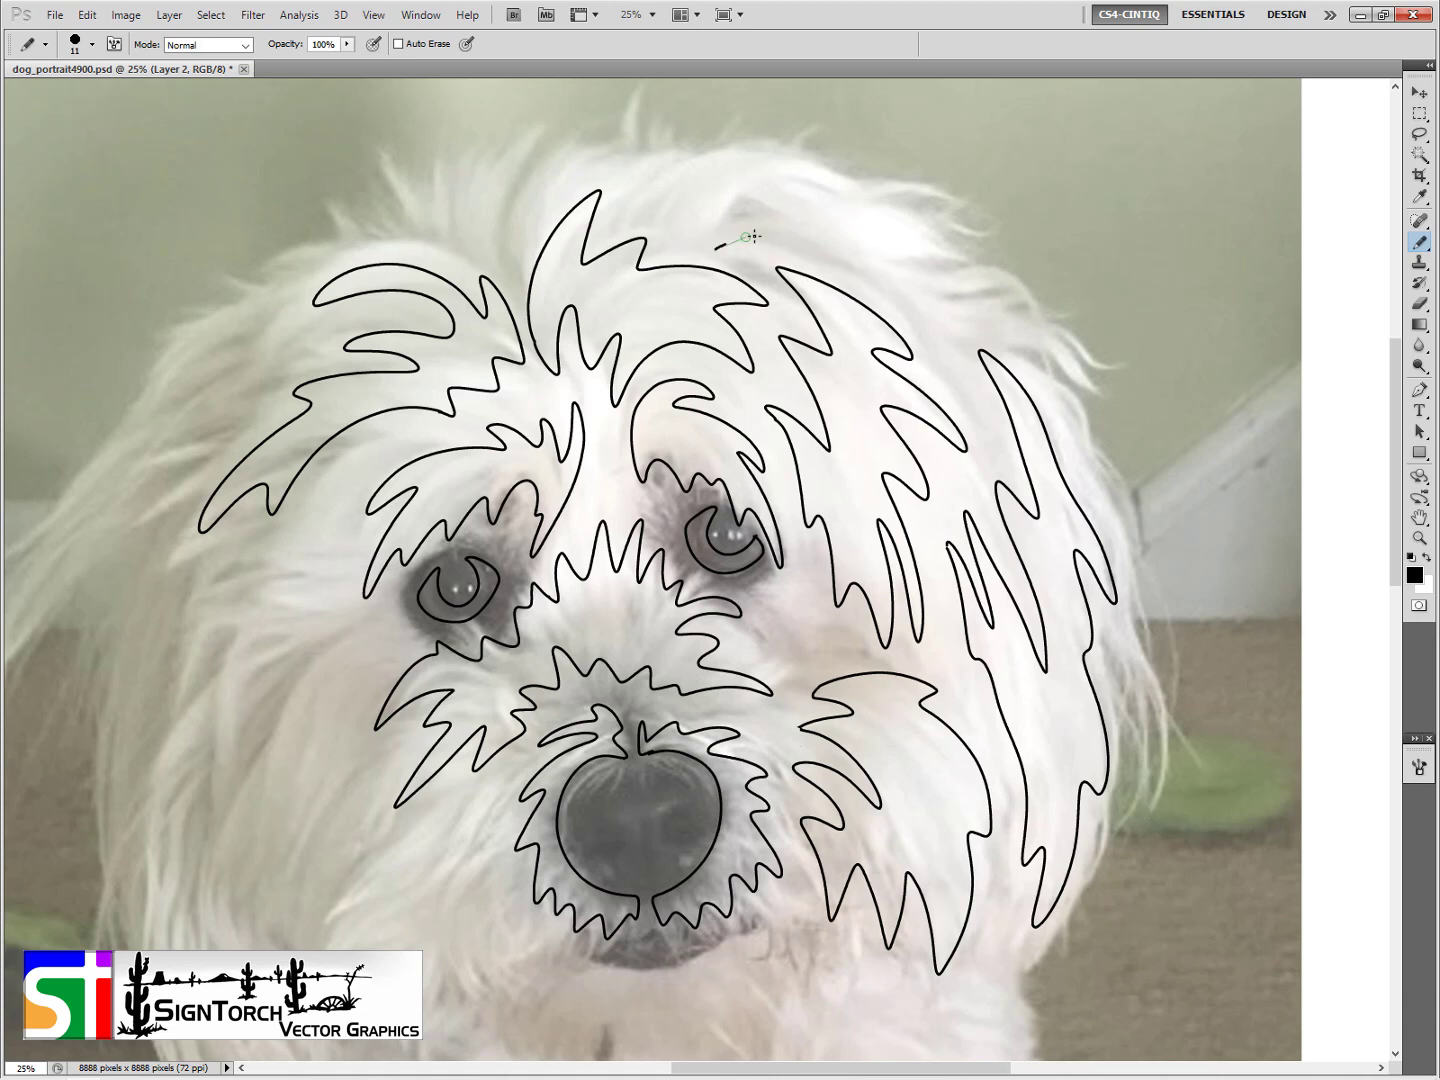
mouse_move(754, 236)
left_mouse_down()
mouse_move(793, 220)
mouse_move(967, 319)
mouse_move(914, 266)
mouse_move(857, 250)
mouse_move(915, 241)
mouse_move(816, 219)
mouse_move(830, 197)
mouse_move(728, 201)
mouse_move(773, 176)
mouse_move(742, 165)
mouse_move(669, 181)
mouse_move(634, 219)
mouse_move(718, 196)
mouse_move(671, 242)
mouse_move(702, 255)
left_mouse_up()
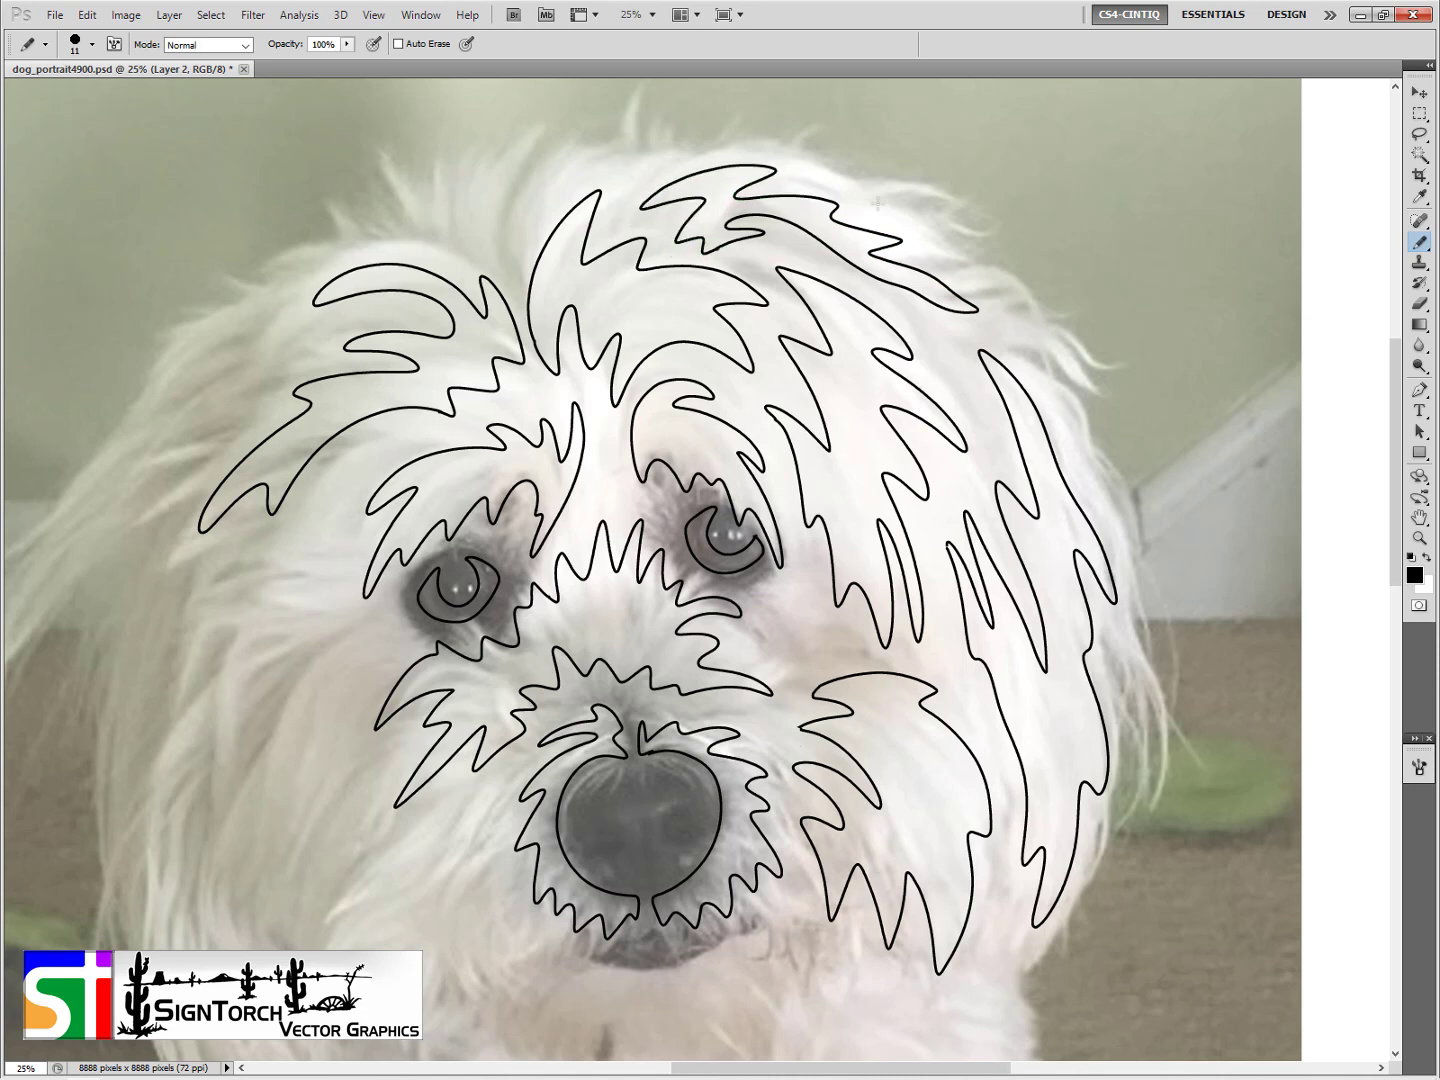
mouse_move(517, 263)
left_mouse_down()
mouse_move(530, 176)
mouse_move(491, 236)
mouse_move(474, 171)
mouse_move(451, 221)
mouse_move(415, 175)
mouse_move(425, 213)
mouse_move(473, 246)
left_mouse_up()
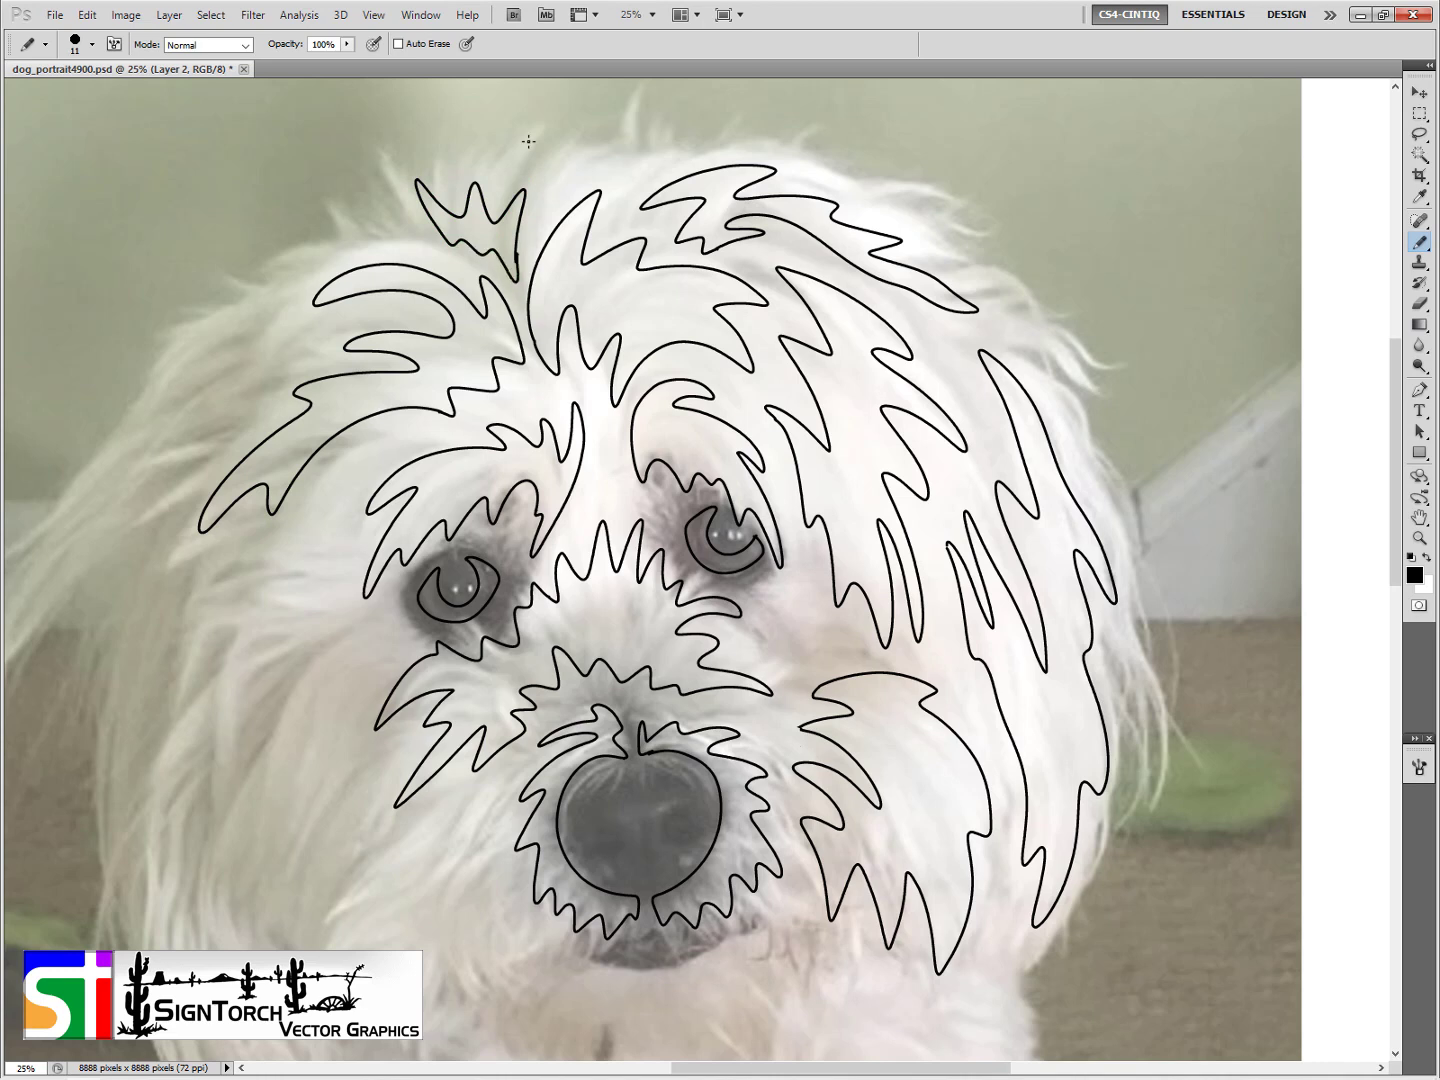
Trace long fur locks down the left side, beside the left eye, cheek, jaw and near the muzzle
left_click_drag(418, 381, 641, 321)
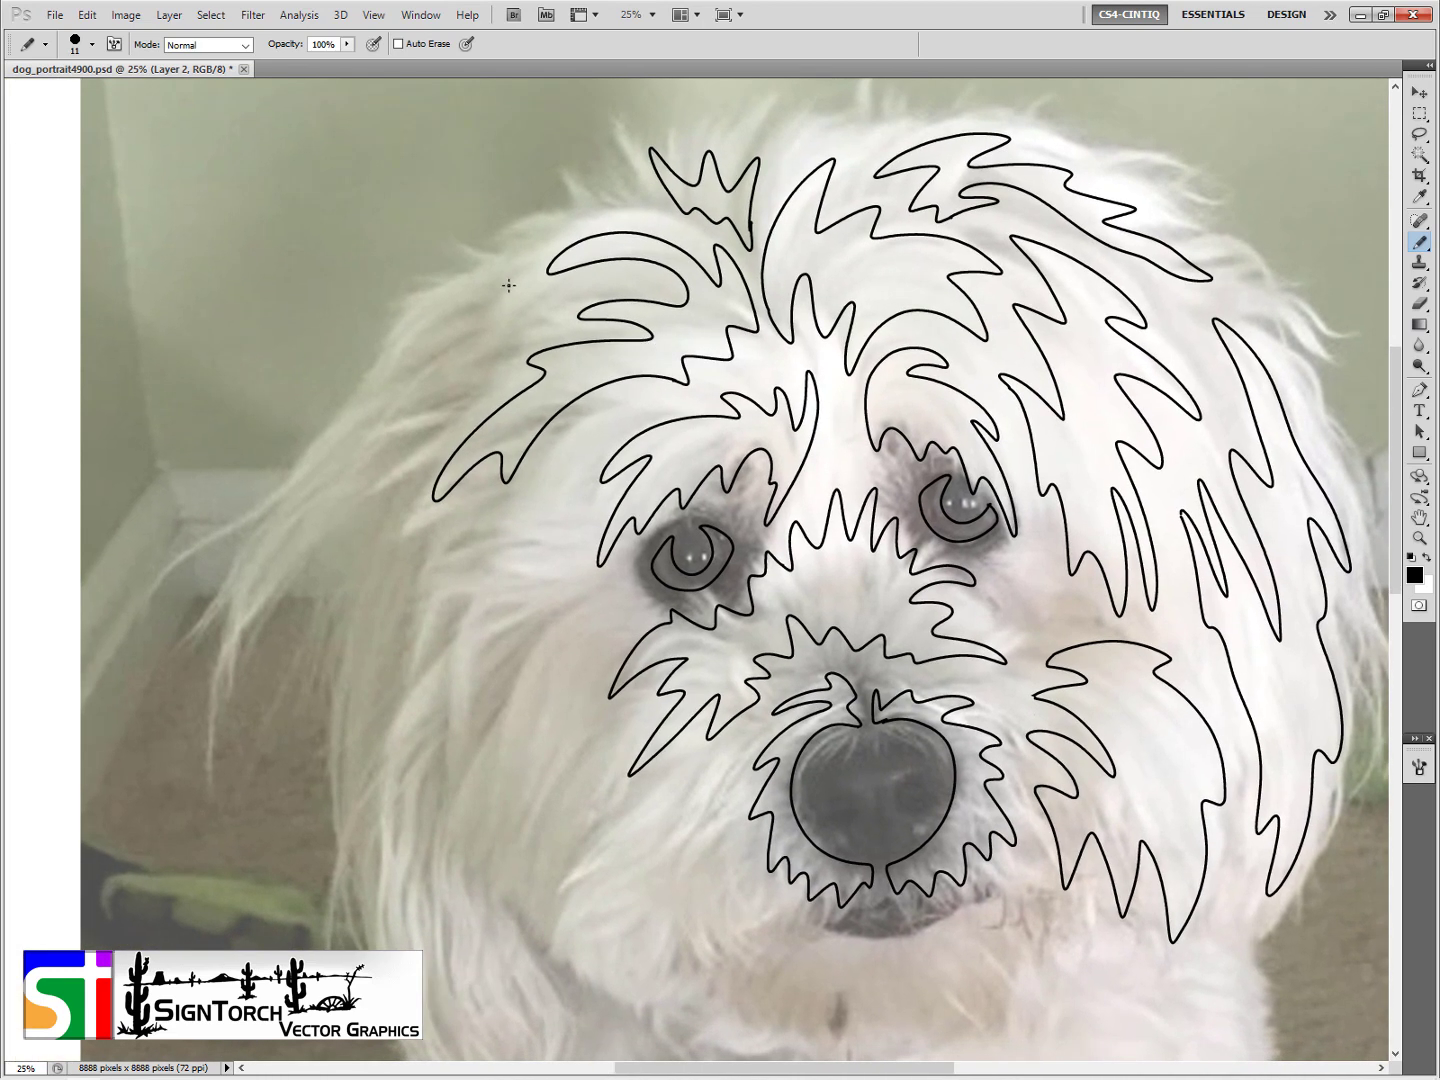
mouse_move(509, 283)
left_mouse_down()
mouse_move(409, 327)
mouse_move(463, 329)
mouse_move(330, 450)
mouse_move(320, 474)
mouse_move(336, 481)
mouse_move(262, 589)
mouse_move(254, 638)
mouse_move(437, 405)
mouse_move(391, 422)
mouse_move(437, 375)
mouse_move(525, 329)
left_mouse_up()
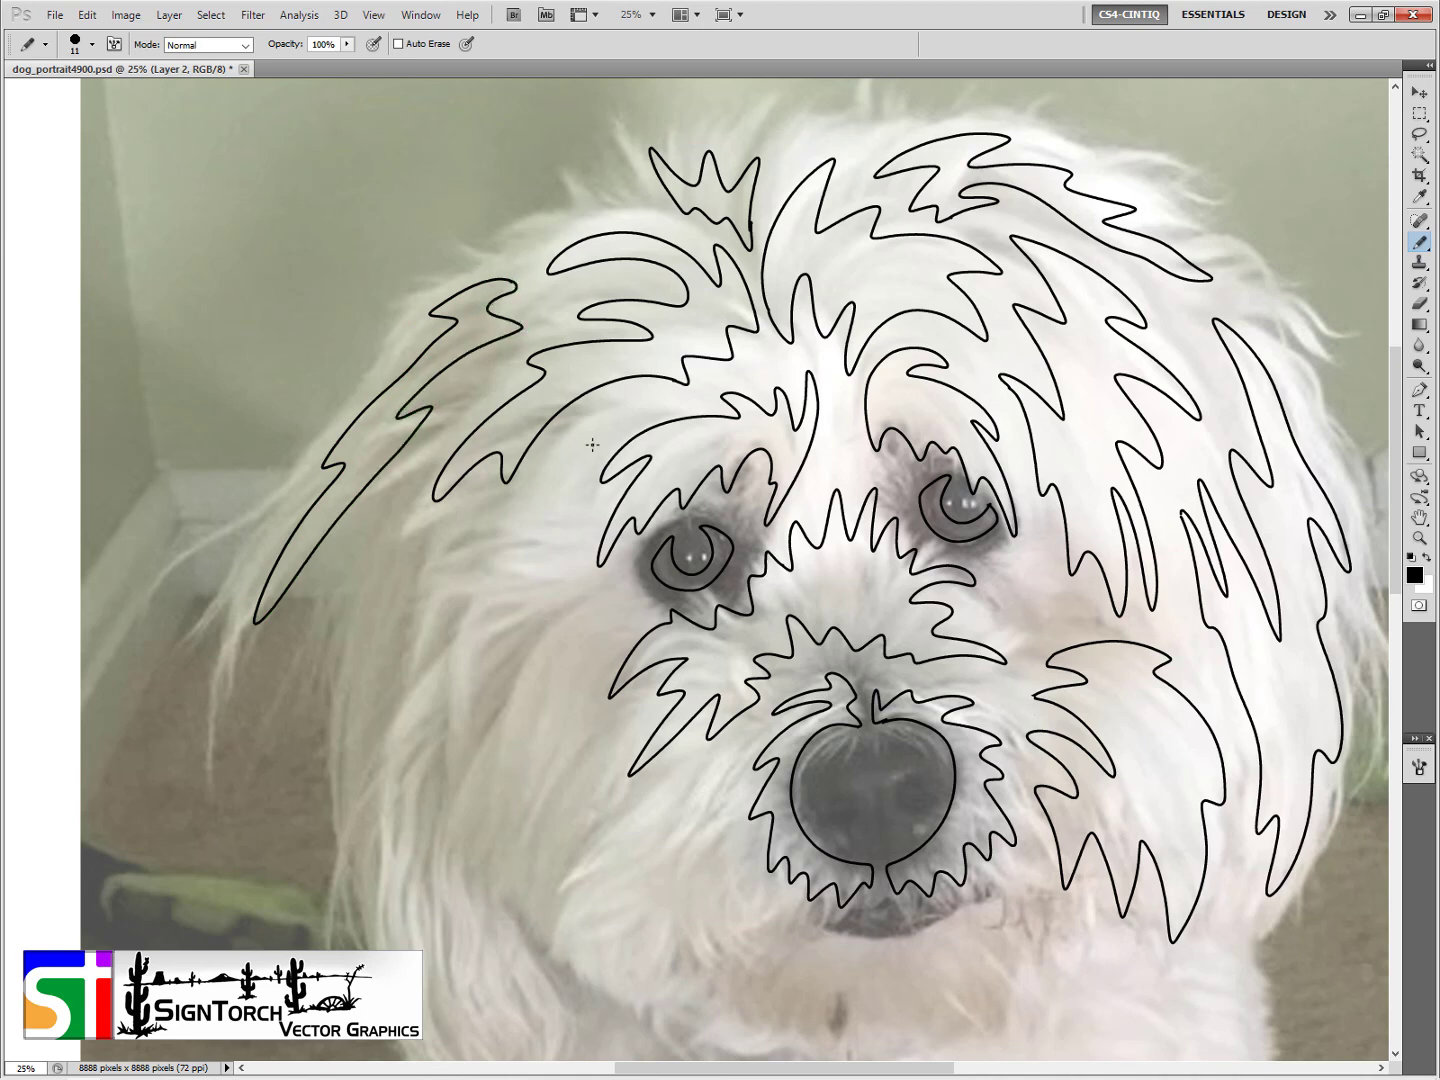
mouse_move(597, 424)
left_mouse_down()
mouse_move(515, 520)
mouse_move(576, 481)
mouse_move(591, 426)
left_mouse_up()
mouse_move(572, 535)
left_mouse_down()
mouse_move(462, 566)
mouse_move(406, 607)
mouse_move(480, 601)
mouse_move(420, 661)
mouse_move(381, 743)
mouse_move(391, 896)
mouse_move(407, 877)
mouse_move(419, 765)
mouse_move(442, 751)
mouse_move(476, 641)
mouse_move(492, 640)
mouse_move(499, 684)
mouse_move(574, 599)
mouse_move(573, 589)
mouse_move(507, 593)
mouse_move(581, 529)
left_mouse_up()
mouse_move(583, 621)
left_mouse_down()
mouse_move(449, 814)
mouse_move(463, 956)
mouse_move(464, 853)
mouse_move(520, 771)
mouse_move(506, 833)
mouse_move(569, 696)
mouse_move(558, 775)
mouse_move(570, 763)
mouse_move(605, 647)
mouse_move(571, 668)
mouse_move(571, 652)
mouse_move(607, 628)
left_mouse_up()
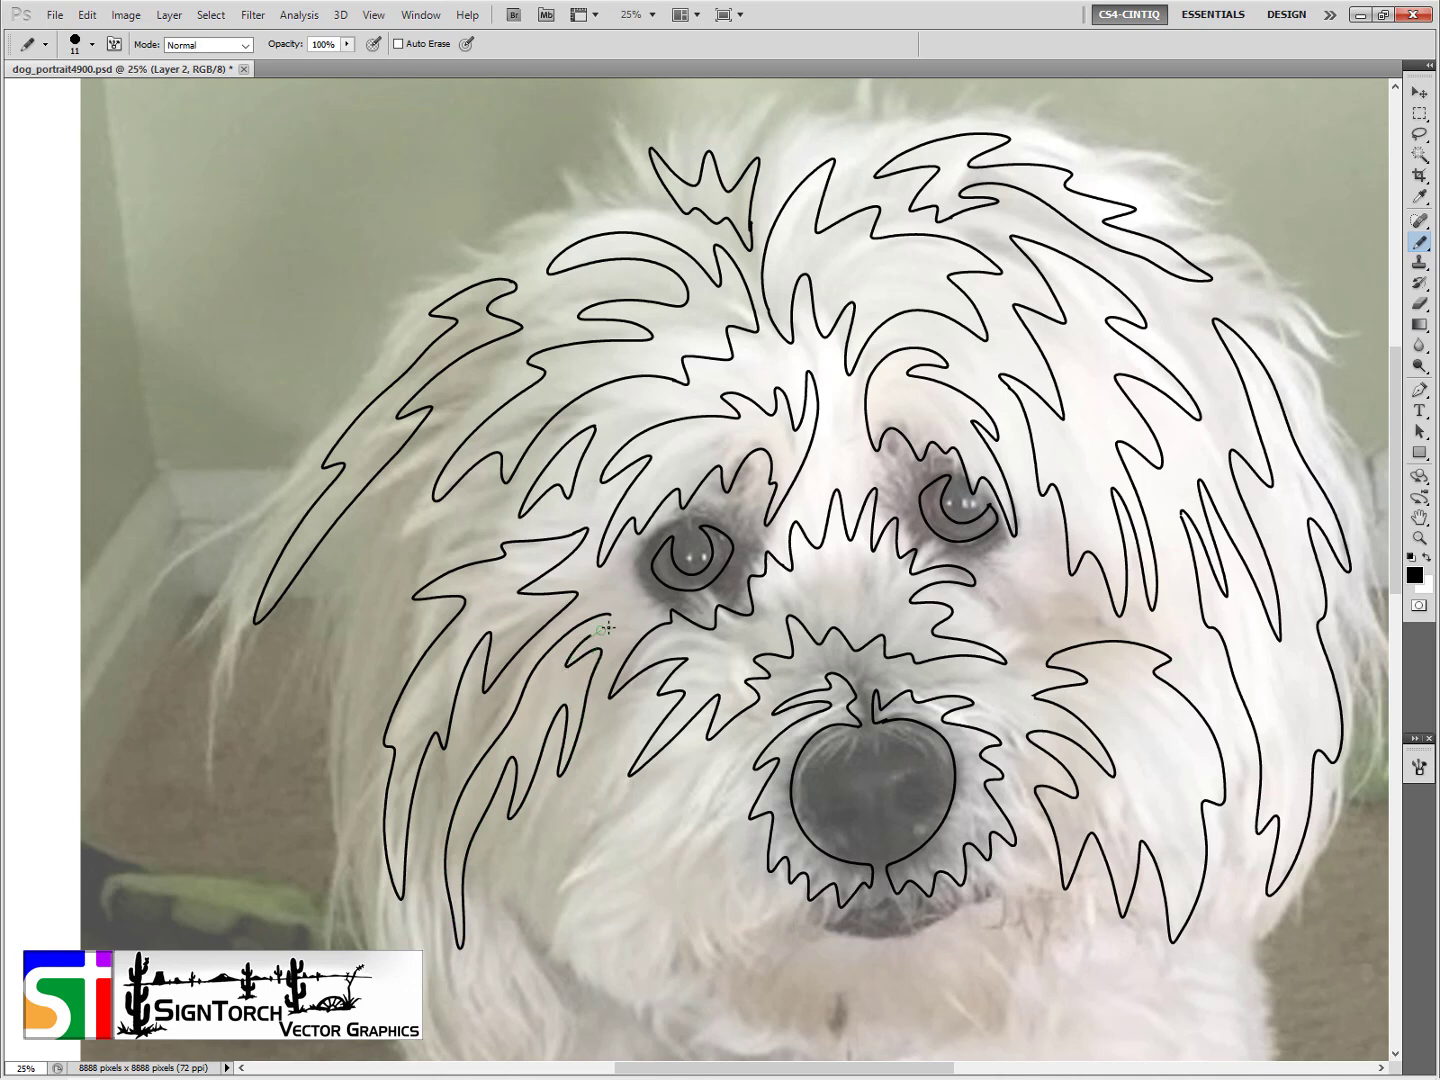
mouse_move(610, 741)
left_mouse_down()
mouse_move(549, 849)
mouse_move(535, 824)
mouse_move(531, 925)
mouse_move(553, 915)
mouse_move(580, 987)
mouse_move(598, 963)
mouse_move(650, 1031)
mouse_move(664, 969)
mouse_move(695, 979)
mouse_move(750, 928)
mouse_move(748, 862)
mouse_move(710, 904)
mouse_move(734, 814)
mouse_move(686, 857)
mouse_move(686, 824)
mouse_move(726, 759)
mouse_move(652, 822)
mouse_move(632, 831)
mouse_move(656, 777)
mouse_move(588, 827)
mouse_move(617, 734)
left_mouse_up()
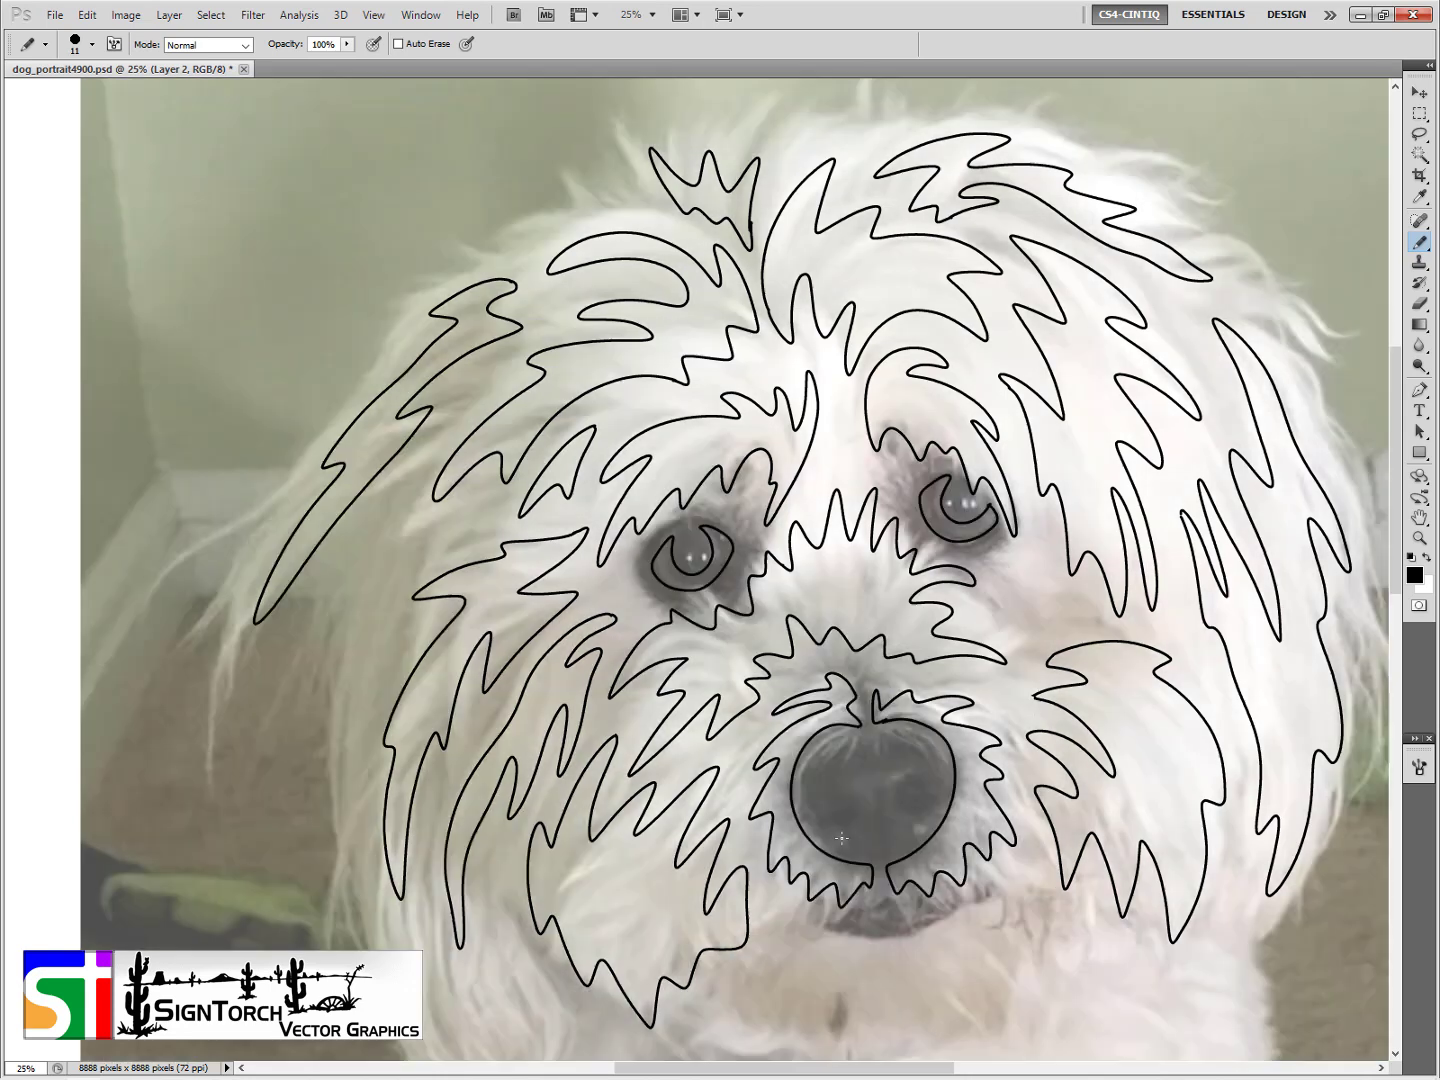
Save the drawing, then trace the lower left-cheek fur tips and fur under the muzzle
key("ctrl+s")
left_click_drag(842, 777, 669, 326)
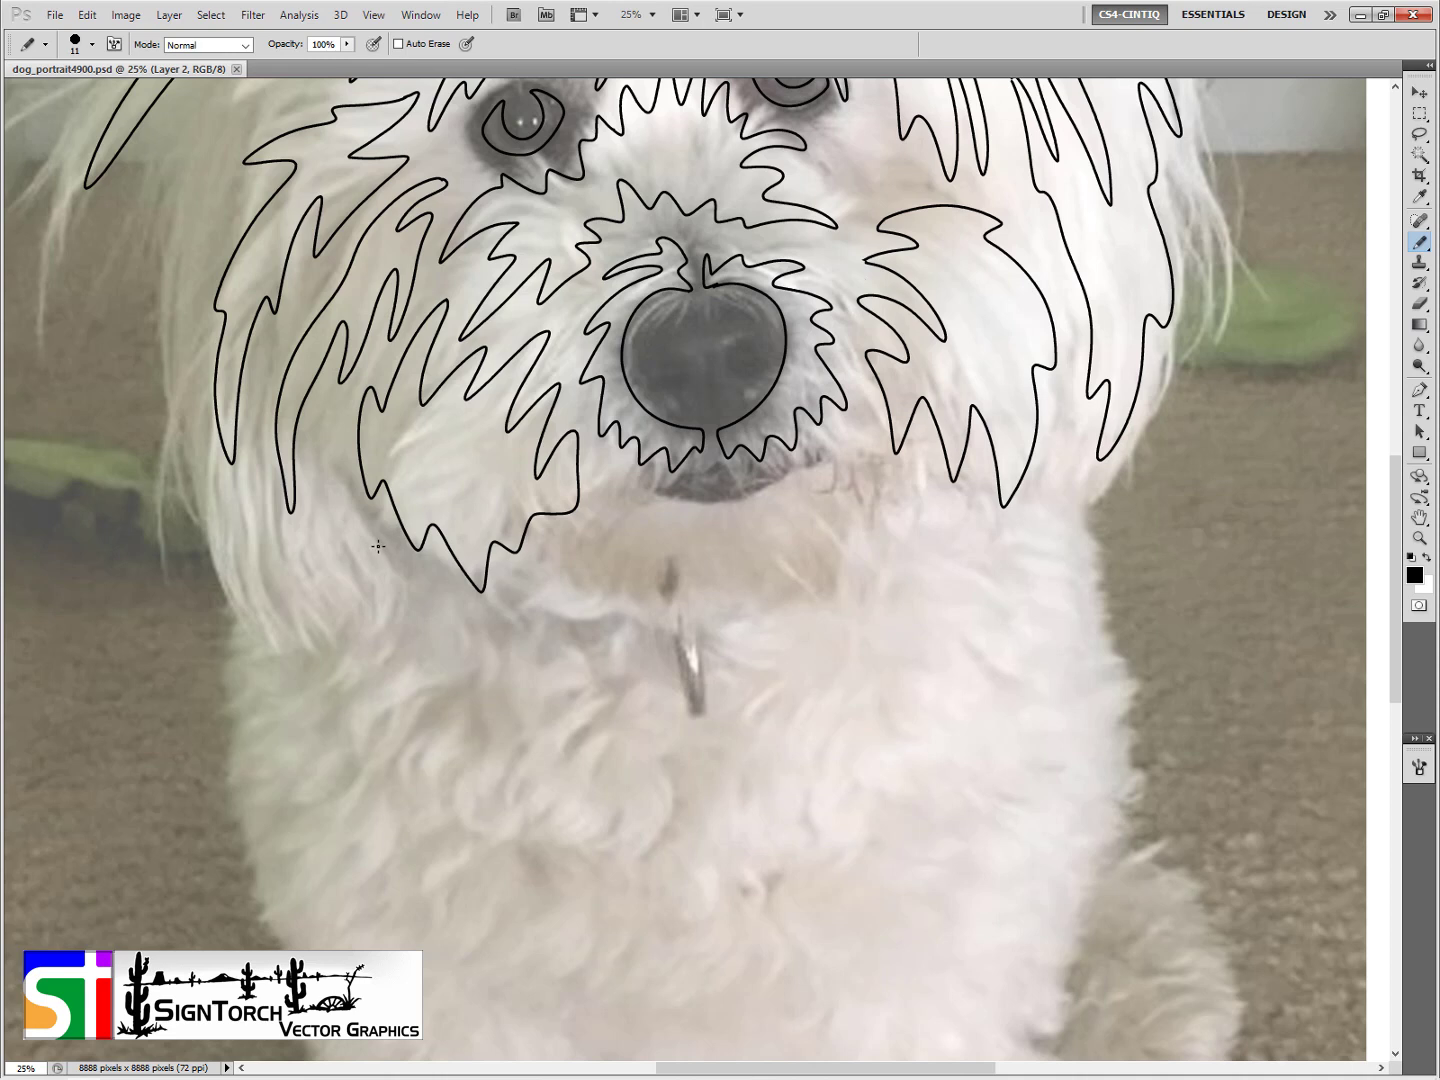
mouse_move(352, 508)
left_mouse_down()
mouse_move(401, 667)
mouse_move(381, 618)
mouse_move(343, 681)
mouse_move(314, 604)
mouse_move(306, 660)
mouse_move(272, 615)
mouse_move(245, 617)
mouse_move(211, 495)
mouse_move(235, 528)
mouse_move(259, 482)
mouse_move(313, 573)
mouse_move(312, 526)
mouse_move(349, 544)
mouse_move(324, 479)
mouse_move(337, 435)
mouse_move(346, 472)
left_mouse_up()
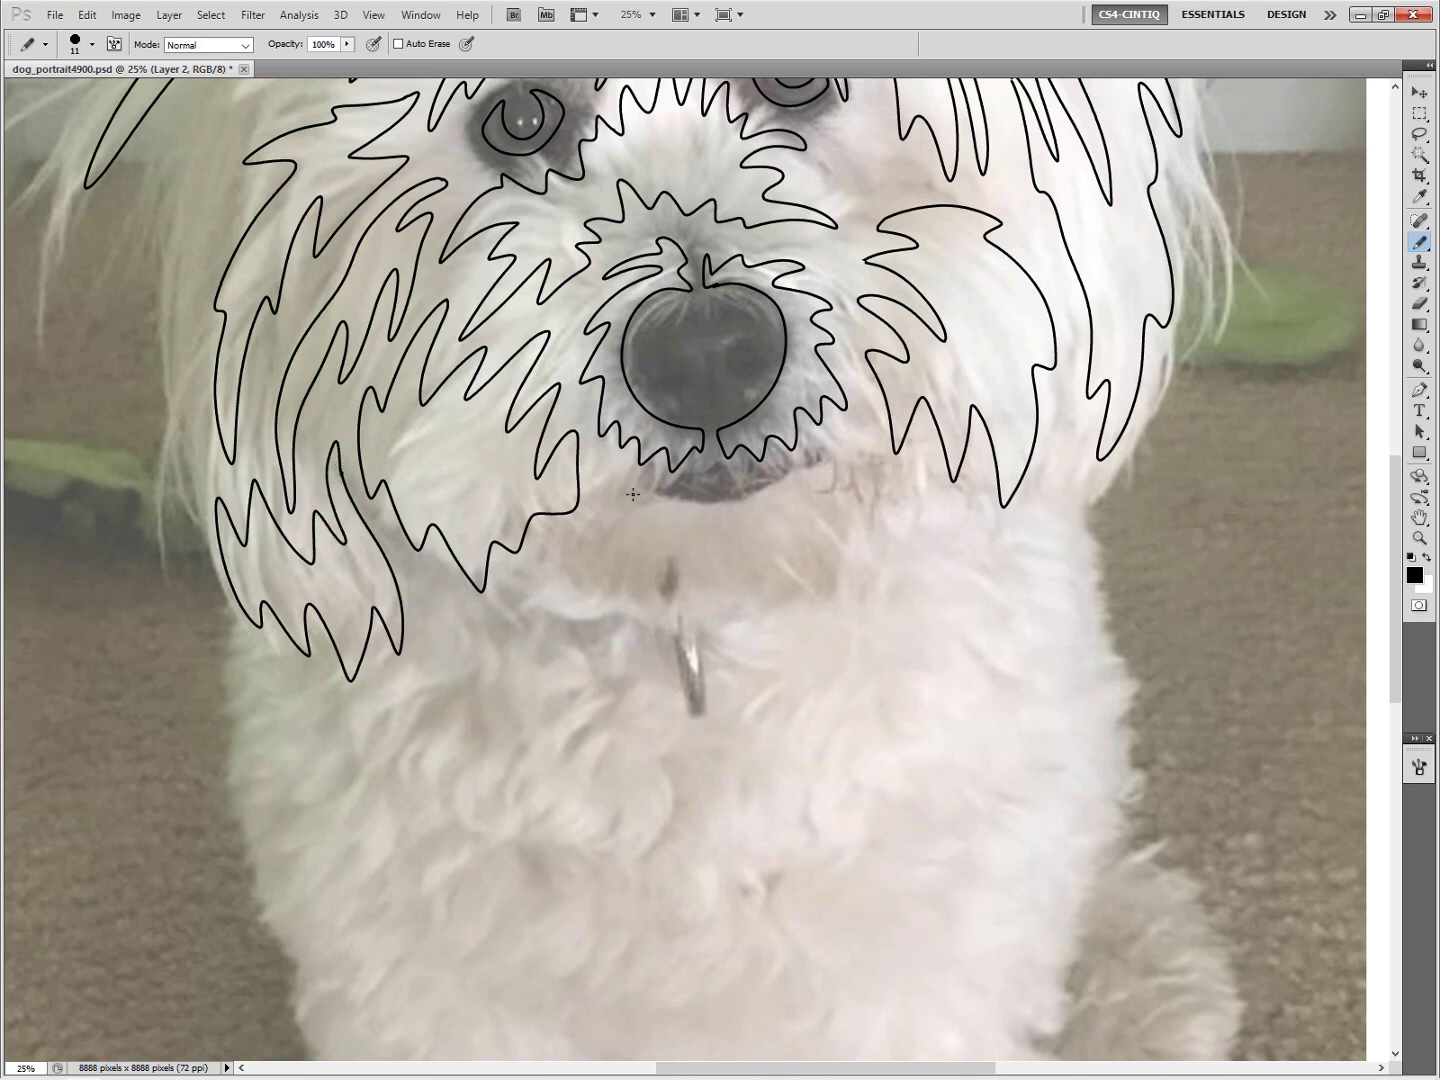
mouse_move(576, 534)
left_mouse_down()
mouse_move(522, 591)
mouse_move(569, 572)
mouse_move(567, 609)
mouse_move(616, 580)
mouse_move(638, 590)
mouse_move(677, 558)
mouse_move(700, 587)
mouse_move(717, 557)
mouse_move(760, 573)
mouse_move(776, 540)
mouse_move(822, 567)
mouse_move(876, 511)
mouse_move(916, 499)
mouse_move(956, 517)
mouse_move(848, 464)
mouse_move(693, 507)
mouse_move(632, 491)
left_mouse_up()
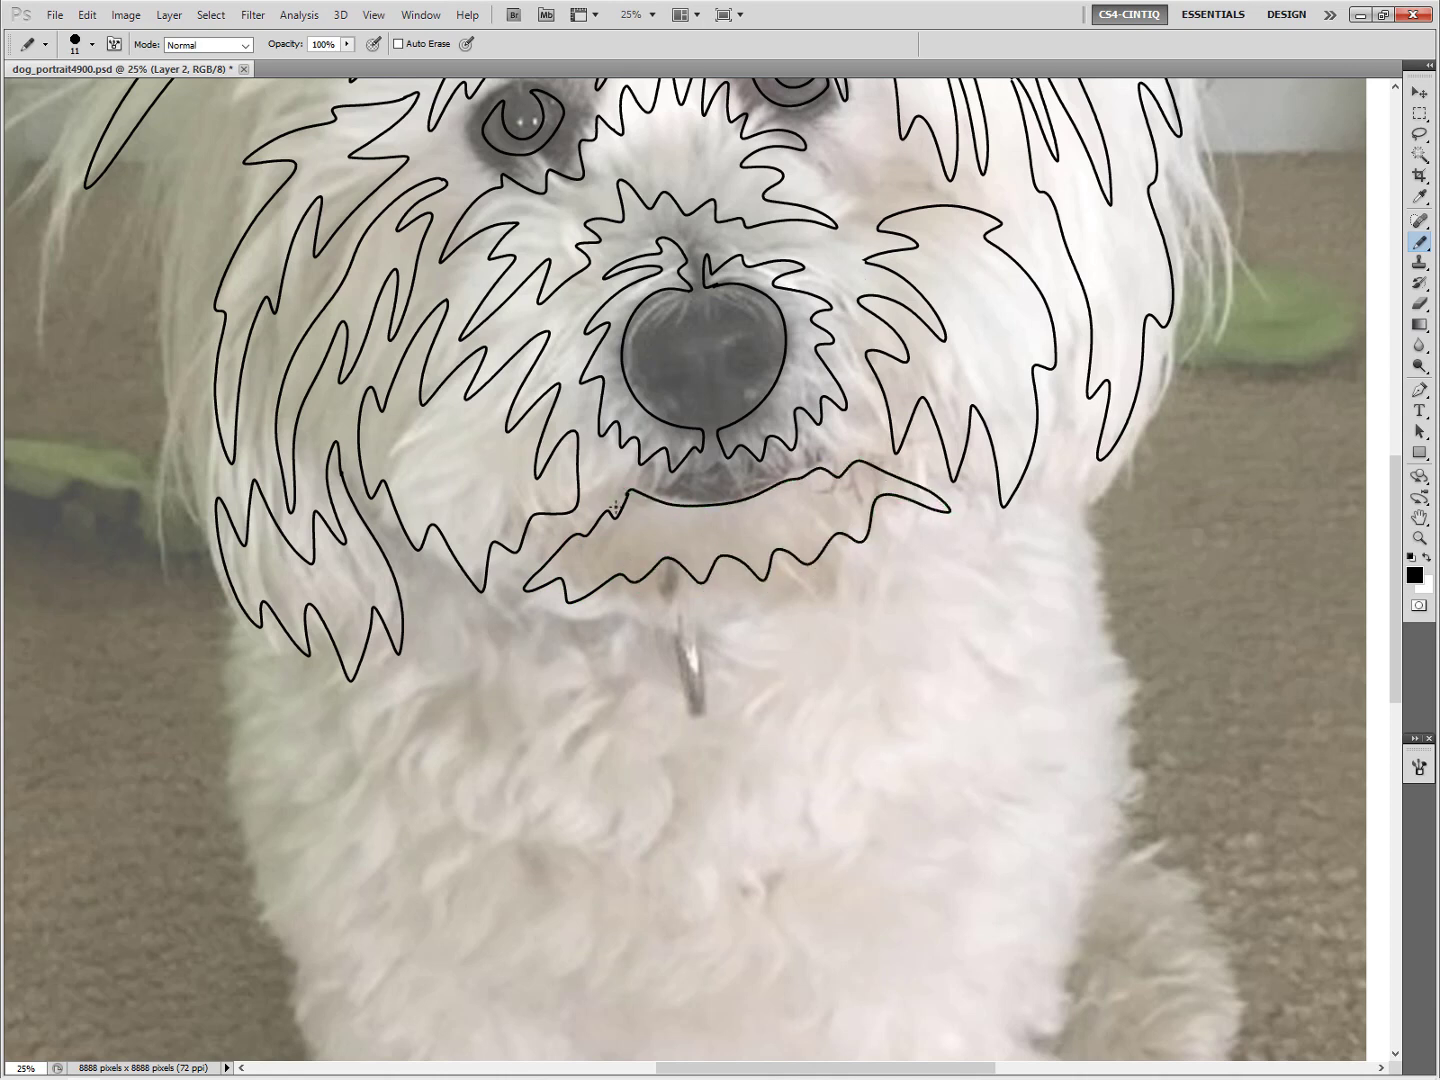
Trace the fur below the mouth, chest tufts flanking the collar tag, and the tag outline
key("ctrl+comma")
key("ctrl+comma")
mouse_move(819, 600)
left_mouse_down()
mouse_move(737, 640)
mouse_move(692, 642)
mouse_move(743, 661)
mouse_move(833, 658)
mouse_move(805, 707)
mouse_move(815, 740)
mouse_move(802, 823)
mouse_move(877, 697)
mouse_move(931, 733)
mouse_move(946, 666)
mouse_move(1022, 585)
mouse_move(976, 539)
mouse_move(887, 562)
mouse_move(826, 598)
left_mouse_up()
mouse_move(645, 644)
left_mouse_down()
mouse_move(503, 622)
mouse_move(393, 713)
mouse_move(446, 721)
mouse_move(450, 748)
mouse_move(489, 752)
mouse_move(474, 835)
mouse_move(531, 746)
mouse_move(572, 737)
mouse_move(575, 782)
mouse_move(612, 787)
mouse_move(620, 842)
mouse_move(652, 721)
mouse_move(703, 796)
mouse_move(690, 716)
mouse_move(664, 694)
mouse_move(664, 635)
left_mouse_up()
left_click_drag(683, 703, 684, 644)
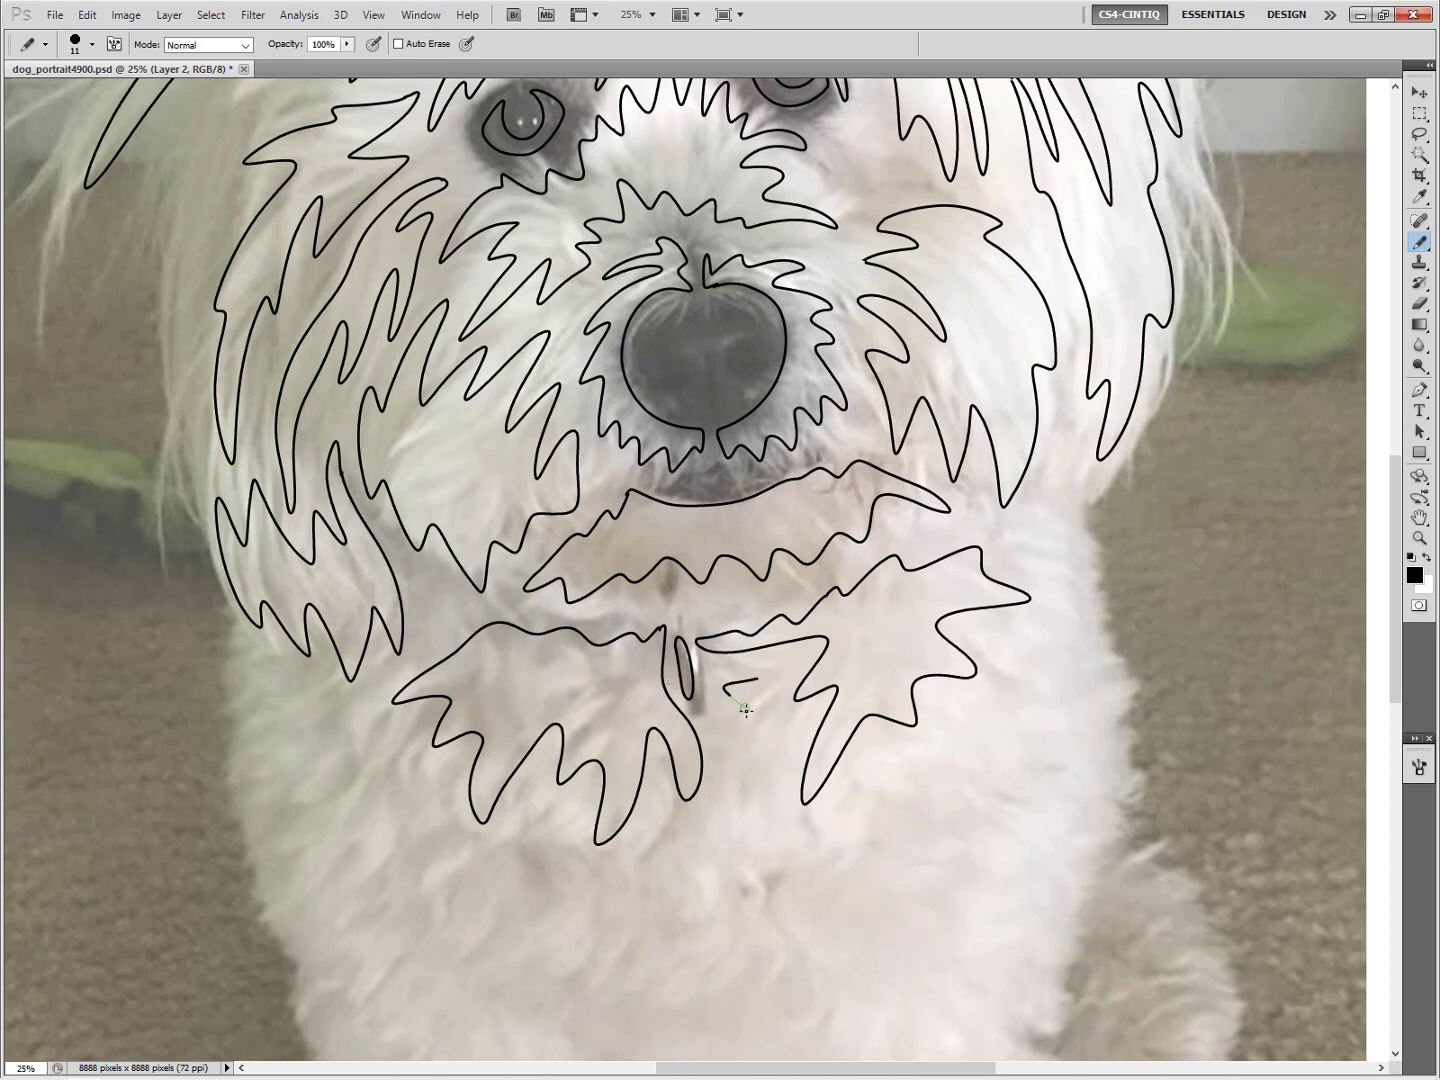
mouse_move(745, 709)
left_mouse_down()
mouse_move(743, 801)
mouse_move(760, 831)
mouse_move(782, 723)
mouse_move(751, 725)
mouse_move(773, 676)
left_mouse_up()
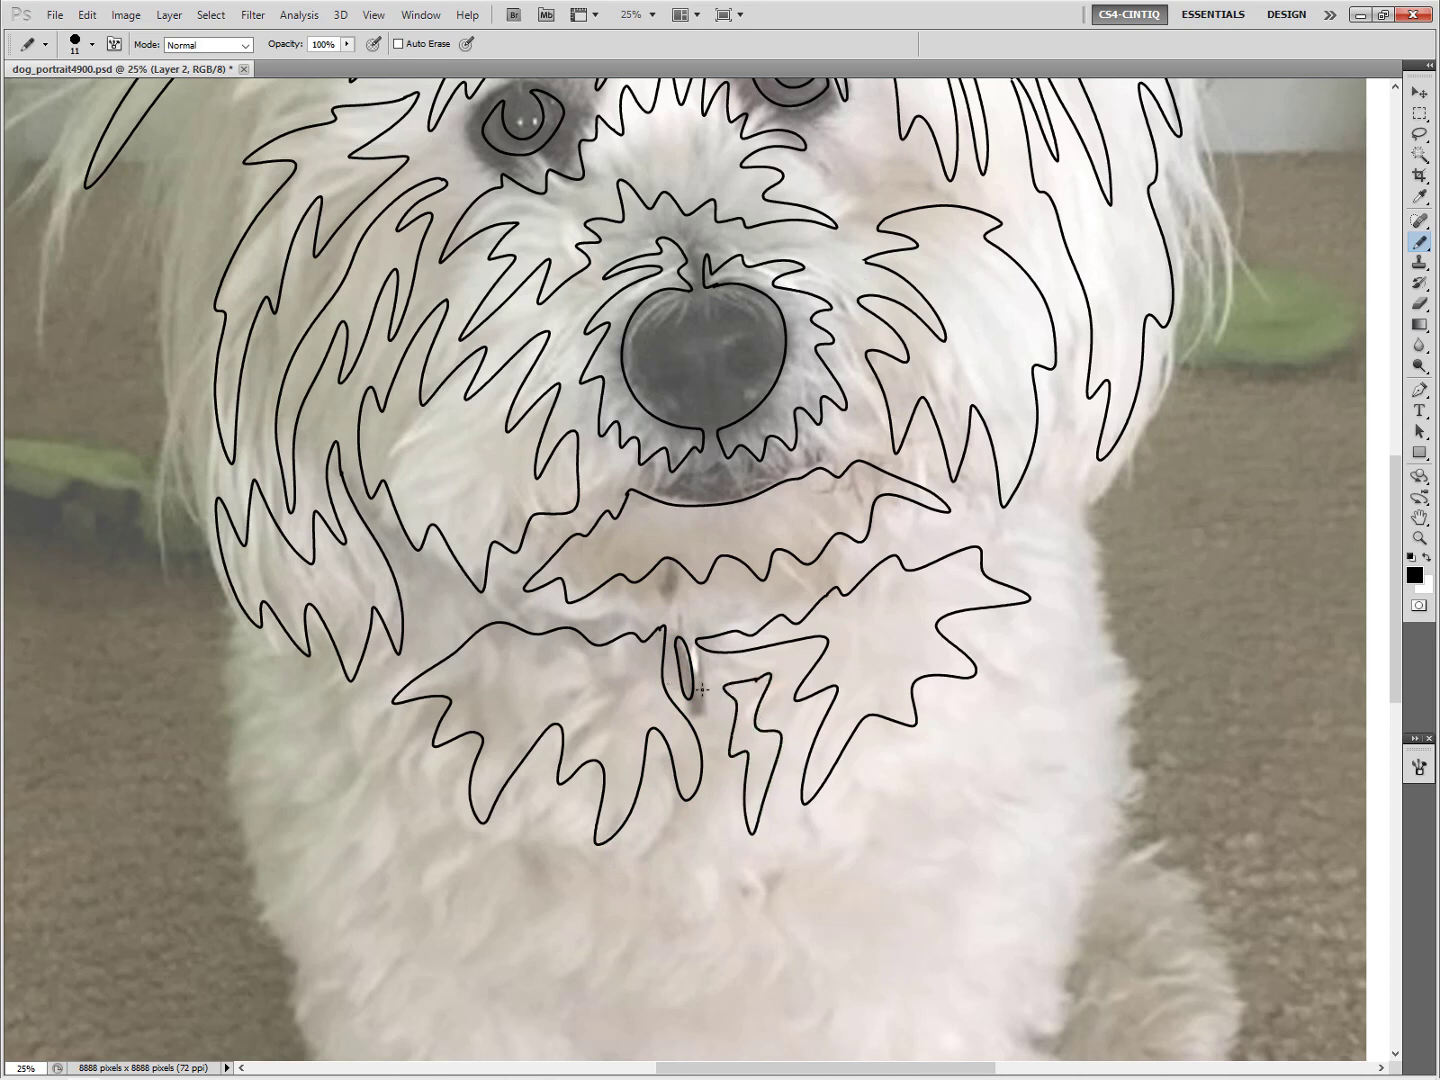
Trace a fur lock lower on the chest and erase the stroke's stray end
scroll(1122, 670, "down", 5)
mouse_move(1000, 392)
left_mouse_down()
mouse_move(1030, 418)
mouse_move(969, 444)
mouse_move(981, 491)
mouse_move(910, 554)
mouse_move(860, 520)
mouse_move(820, 600)
mouse_move(694, 697)
mouse_move(748, 670)
mouse_move(789, 715)
mouse_move(838, 711)
mouse_move(868, 628)
mouse_move(976, 607)
mouse_move(989, 522)
mouse_move(1070, 431)
mouse_move(1046, 398)
mouse_move(1051, 323)
mouse_move(998, 395)
left_mouse_up()
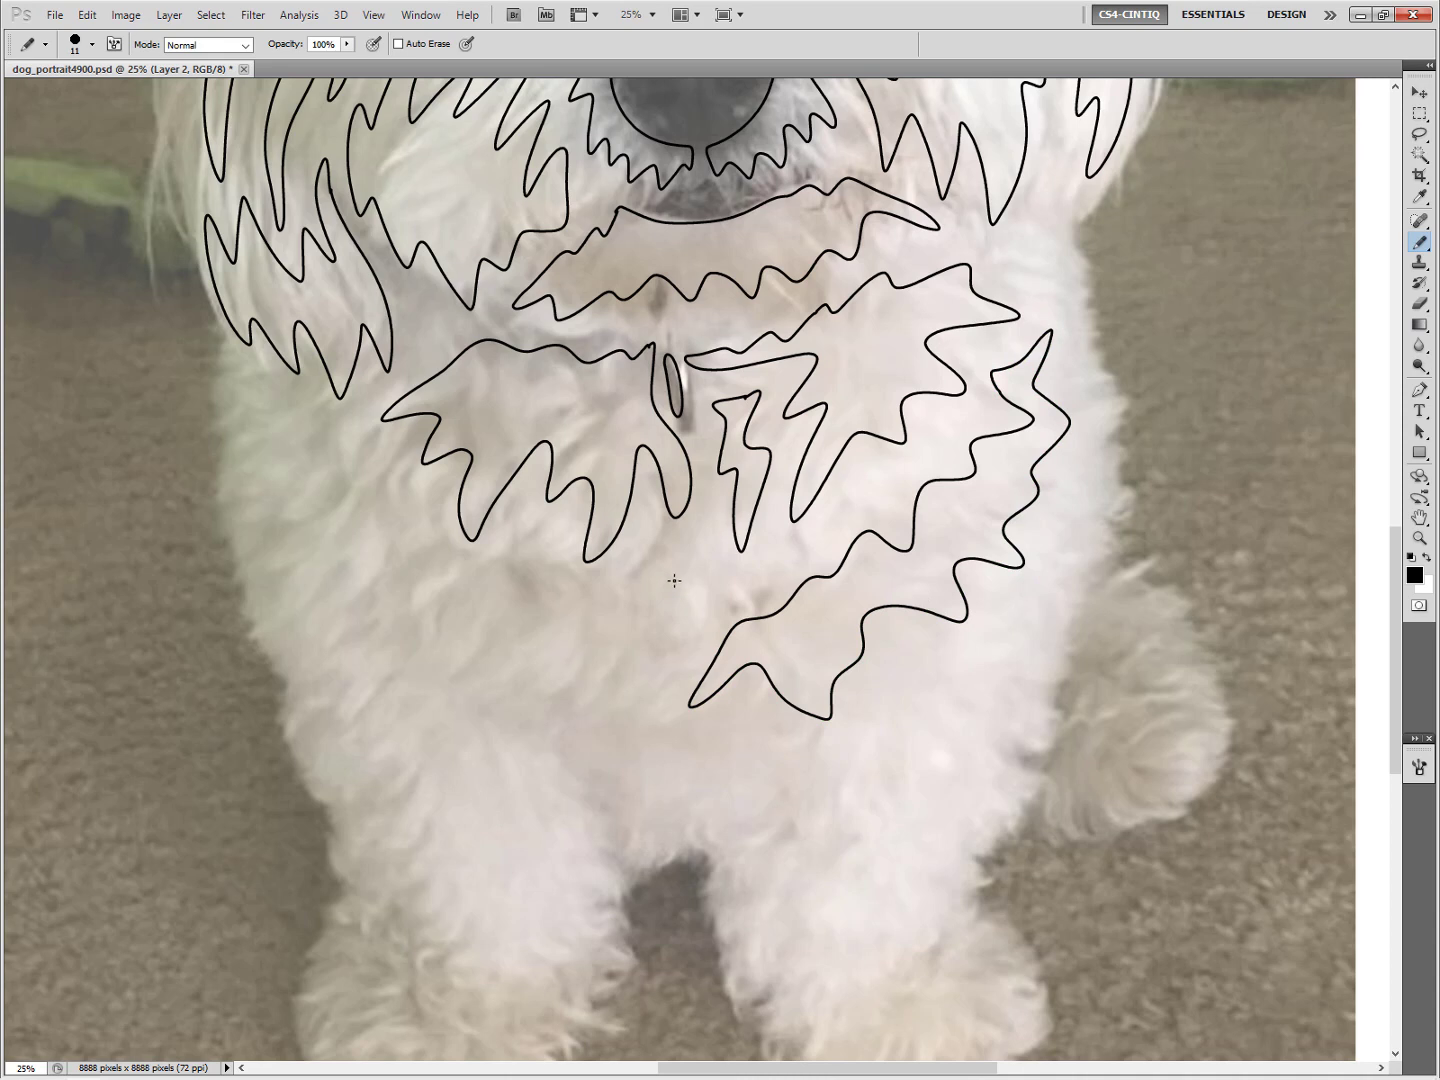
mouse_move(684, 607)
left_mouse_down()
mouse_move(634, 722)
mouse_move(411, 586)
mouse_move(481, 575)
mouse_move(491, 615)
mouse_move(541, 559)
mouse_move(583, 599)
mouse_move(645, 555)
mouse_move(645, 635)
mouse_move(684, 601)
left_mouse_up()
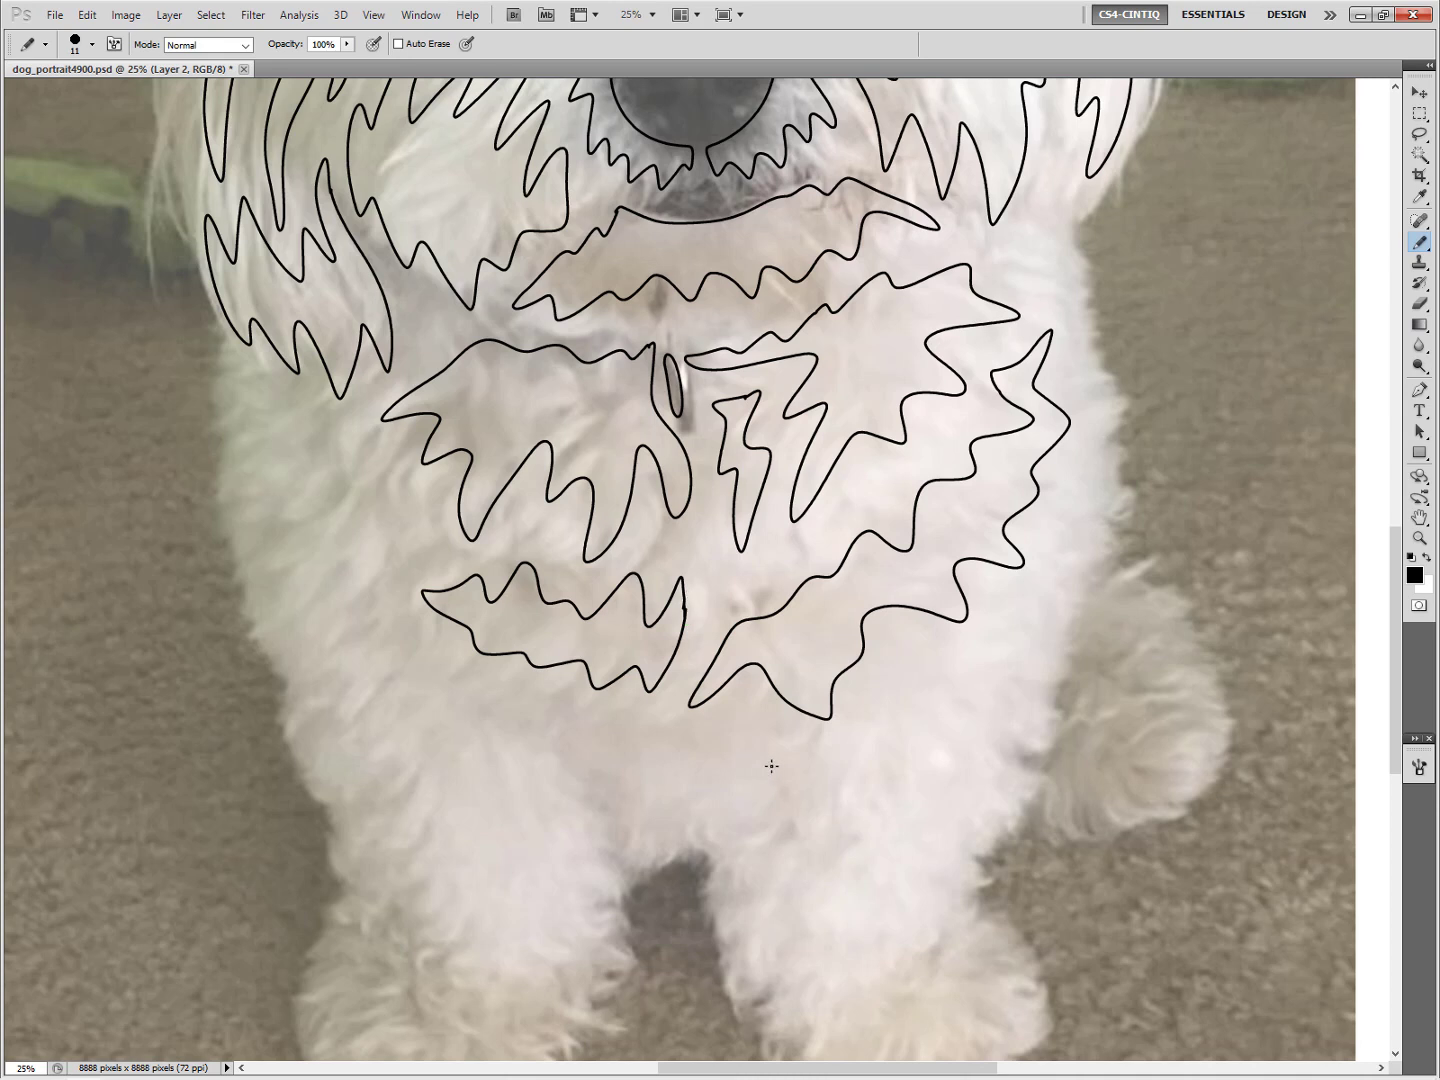
mouse_move(791, 787)
left_mouse_down()
mouse_move(706, 574)
mouse_move(599, 469)
mouse_move(613, 566)
mouse_move(641, 543)
mouse_move(625, 617)
mouse_move(642, 678)
mouse_move(662, 645)
mouse_move(691, 719)
mouse_move(707, 690)
mouse_move(736, 748)
mouse_move(773, 725)
mouse_move(864, 715)
mouse_move(867, 670)
mouse_move(781, 707)
mouse_move(829, 635)
mouse_move(802, 625)
mouse_move(833, 570)
left_mouse_up()
mouse_move(824, 640)
left_mouse_down()
mouse_move(816, 660)
mouse_move(821, 590)
left_mouse_up()
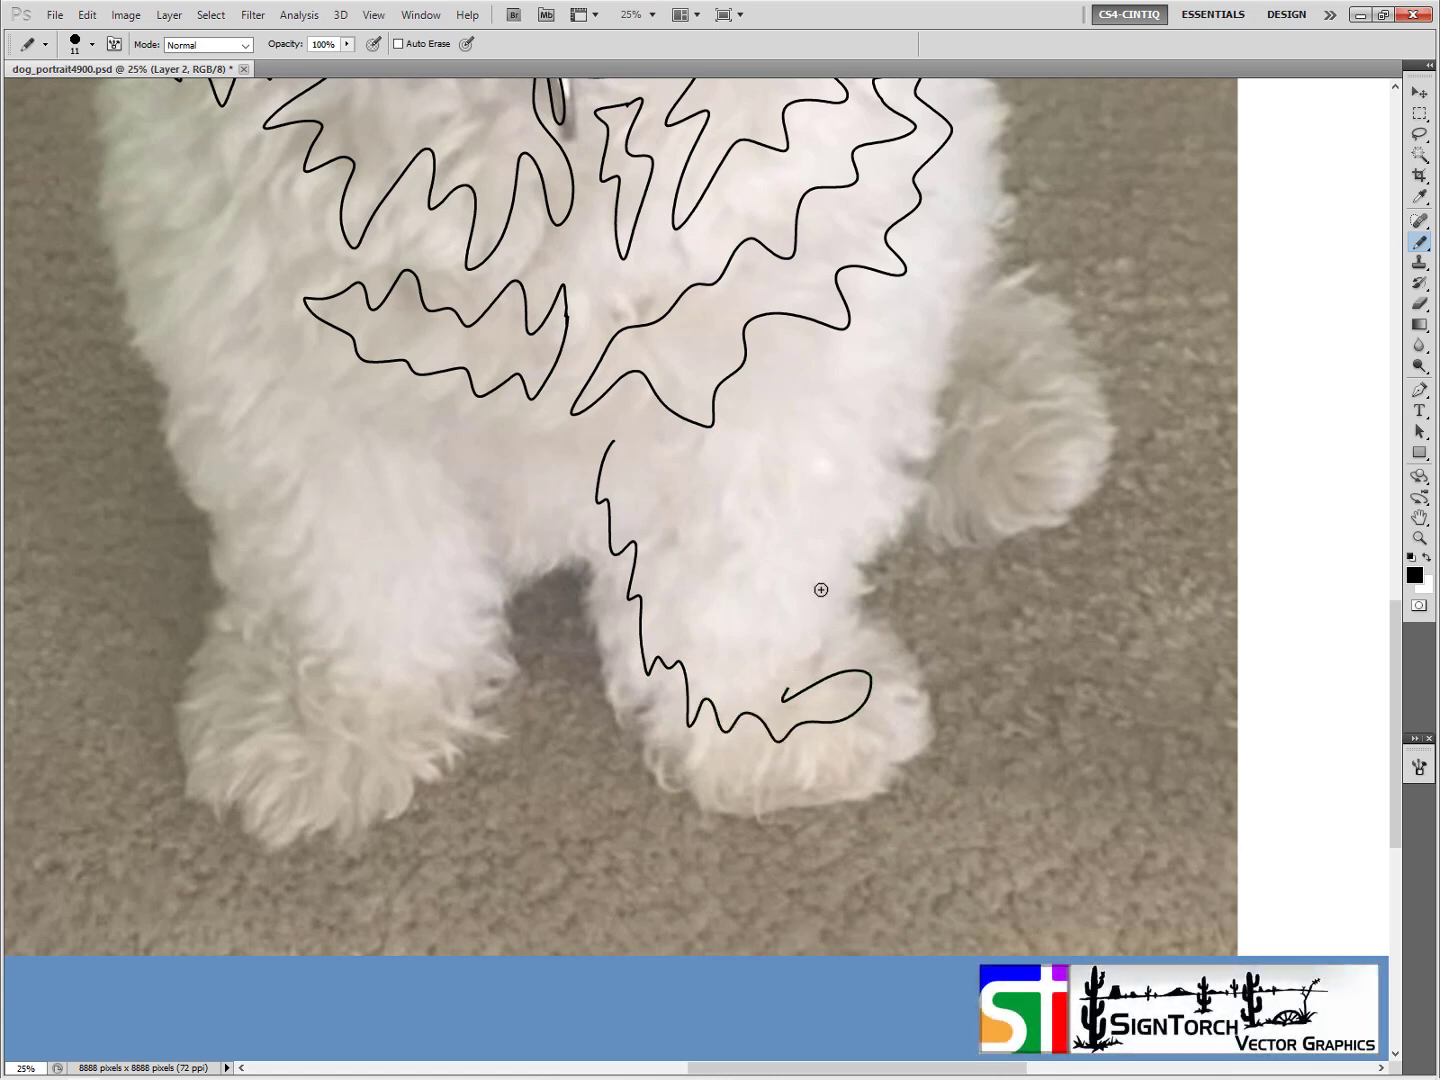
Trace zigzag fur down the front leg to the paw and around the hind leg
mouse_move(880, 418)
left_mouse_down()
mouse_move(895, 497)
mouse_move(838, 524)
mouse_move(830, 632)
mouse_move(803, 618)
mouse_move(798, 667)
left_mouse_up()
mouse_move(879, 423)
left_mouse_down()
mouse_move(928, 293)
mouse_move(905, 332)
mouse_move(860, 355)
mouse_move(860, 382)
mouse_move(810, 364)
mouse_move(815, 418)
mouse_move(779, 403)
mouse_move(779, 503)
mouse_move(737, 454)
mouse_move(718, 527)
mouse_move(694, 472)
mouse_move(659, 528)
mouse_move(651, 456)
mouse_move(623, 474)
mouse_move(620, 427)
left_mouse_up()
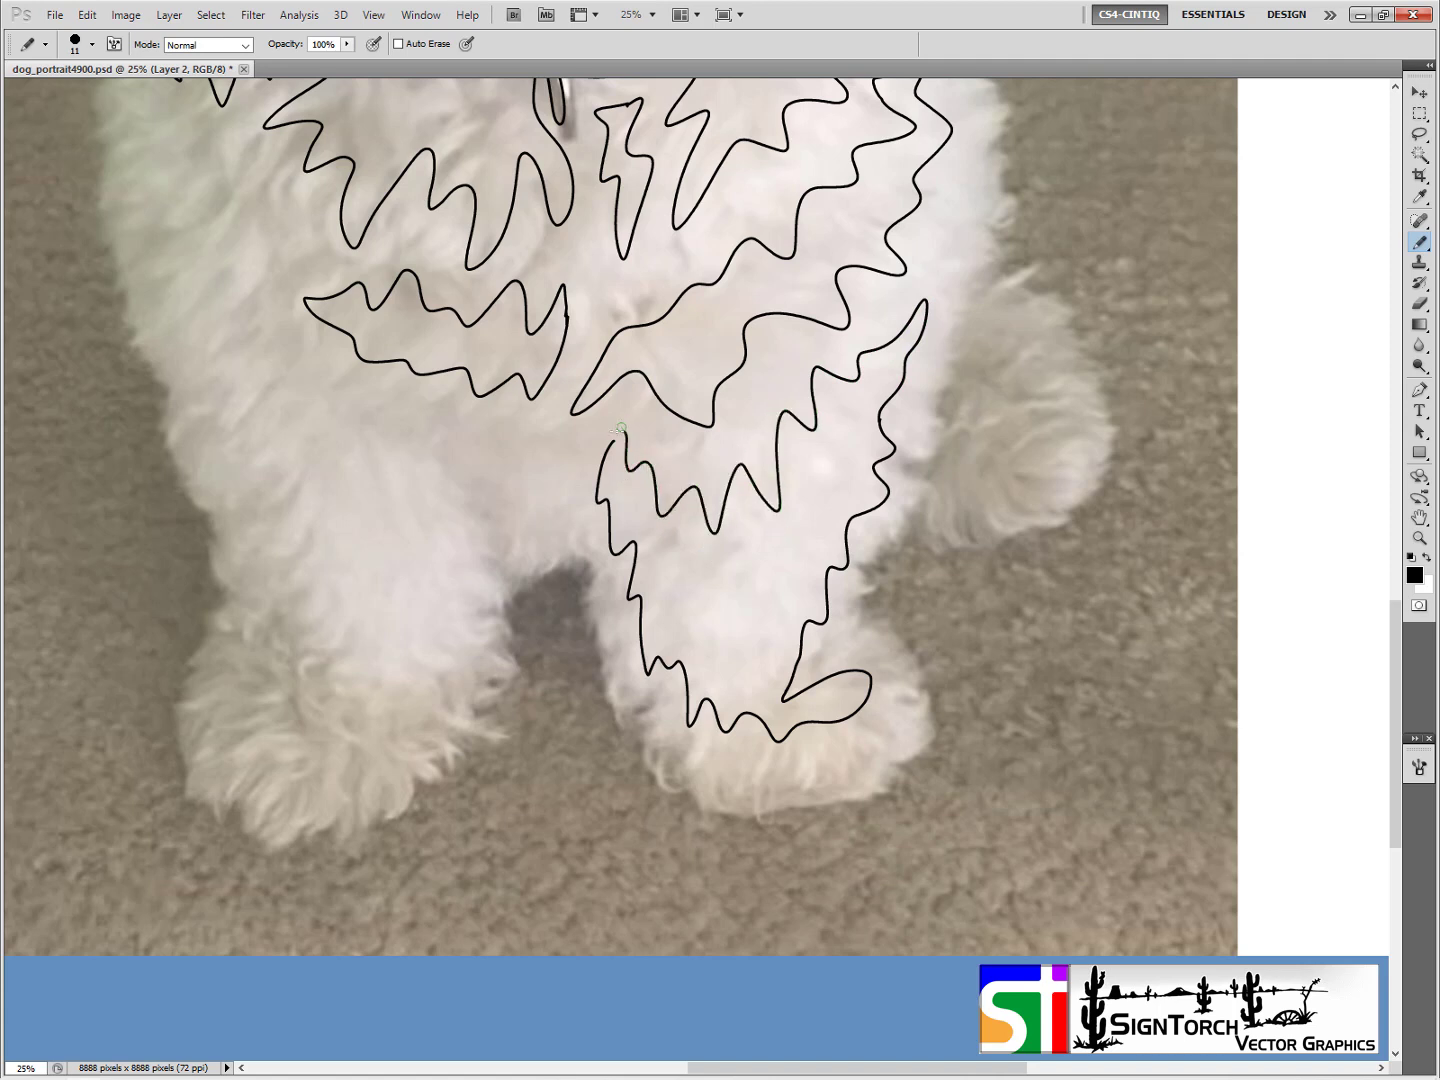
mouse_move(969, 312)
left_mouse_down()
mouse_move(970, 346)
mouse_move(950, 363)
mouse_move(967, 437)
mouse_move(931, 454)
left_mouse_up()
mouse_move(939, 500)
left_mouse_down()
mouse_move(987, 501)
mouse_move(1039, 460)
mouse_move(1036, 437)
mouse_move(1070, 400)
mouse_move(1003, 390)
mouse_move(987, 320)
left_mouse_up()
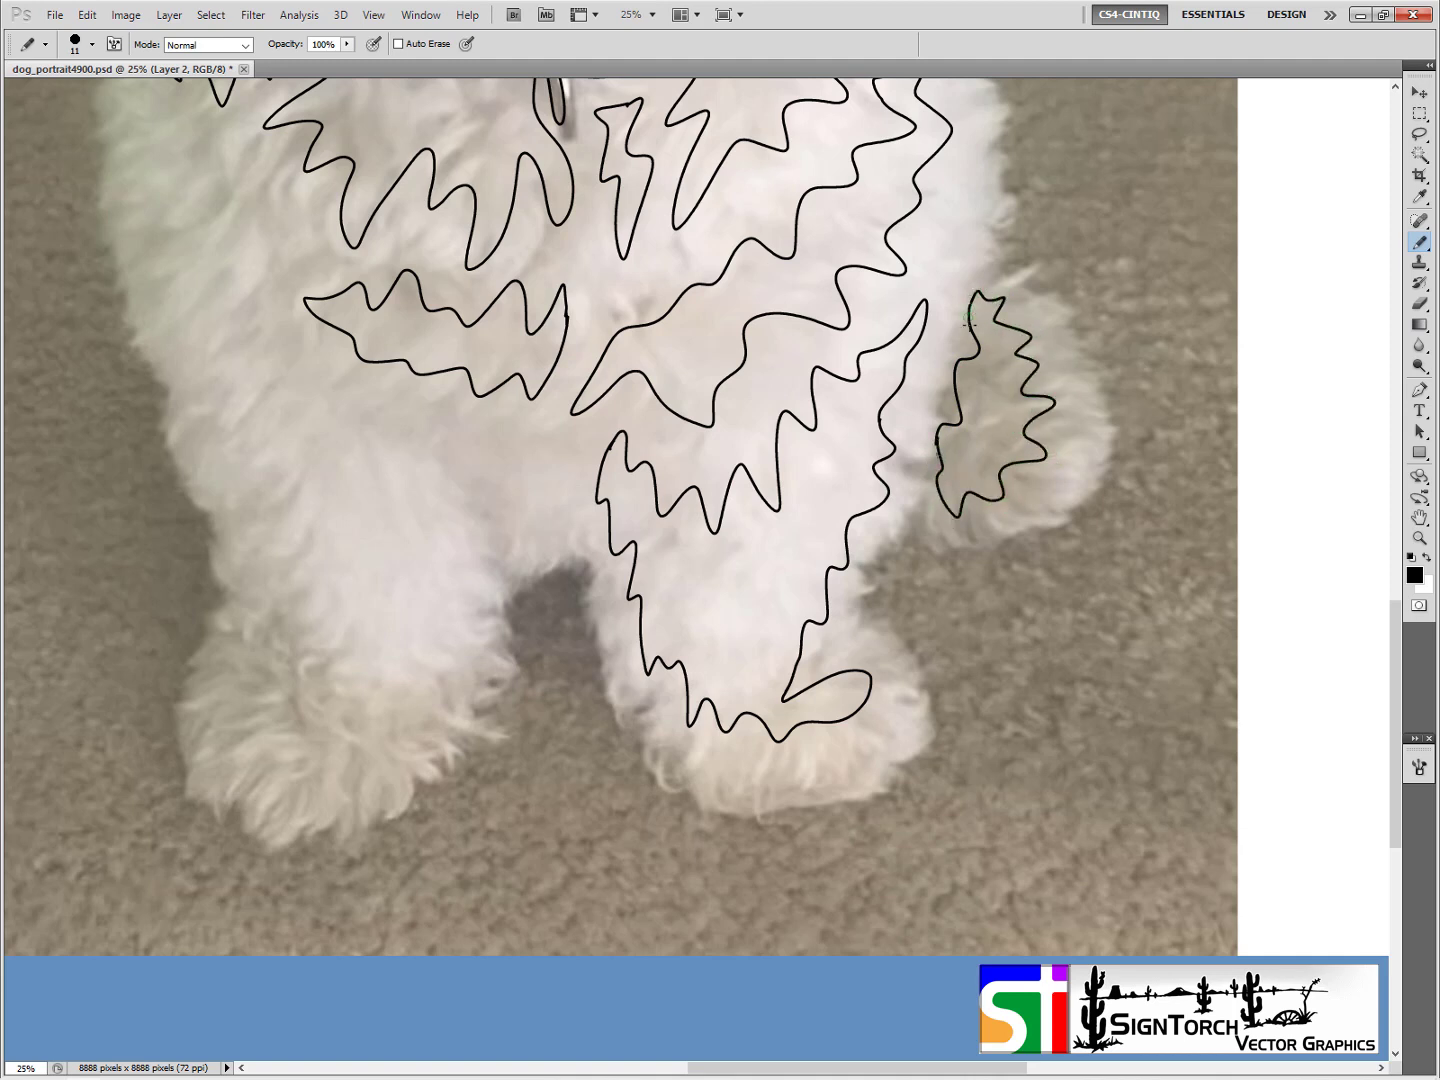
Trace wiggly fur down the dog's left leg and left side to the paw, then check the line art
left_click_drag(608, 597, 745, 626)
mouse_move(555, 485)
left_mouse_down()
mouse_move(580, 524)
mouse_move(629, 565)
mouse_move(599, 678)
mouse_move(573, 674)
mouse_move(590, 733)
mouse_move(467, 810)
mouse_move(409, 803)
mouse_move(386, 764)
mouse_move(405, 680)
mouse_move(450, 717)
left_mouse_up()
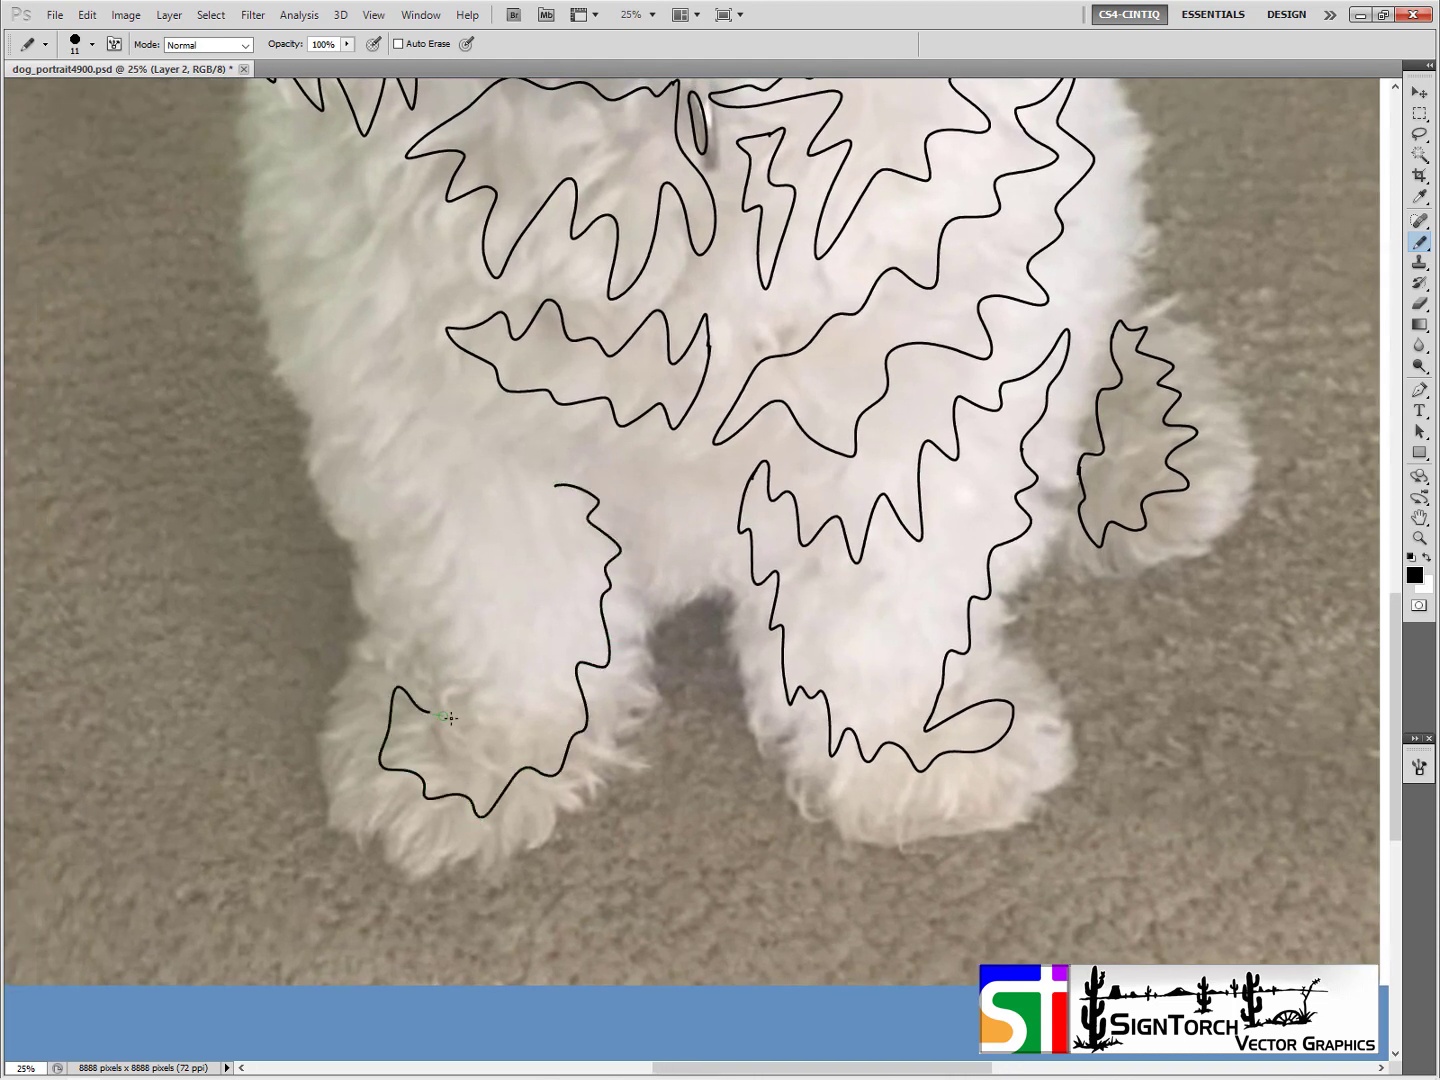
mouse_move(360, 378)
left_mouse_down()
mouse_move(346, 454)
mouse_move(414, 477)
mouse_move(388, 585)
mouse_move(455, 553)
mouse_move(426, 671)
mouse_move(472, 660)
mouse_move(456, 709)
left_mouse_up()
left_click_drag(686, 638, 759, 931)
mouse_move(509, 676)
left_mouse_down()
mouse_move(512, 725)
mouse_move(620, 788)
mouse_move(632, 779)
left_mouse_up()
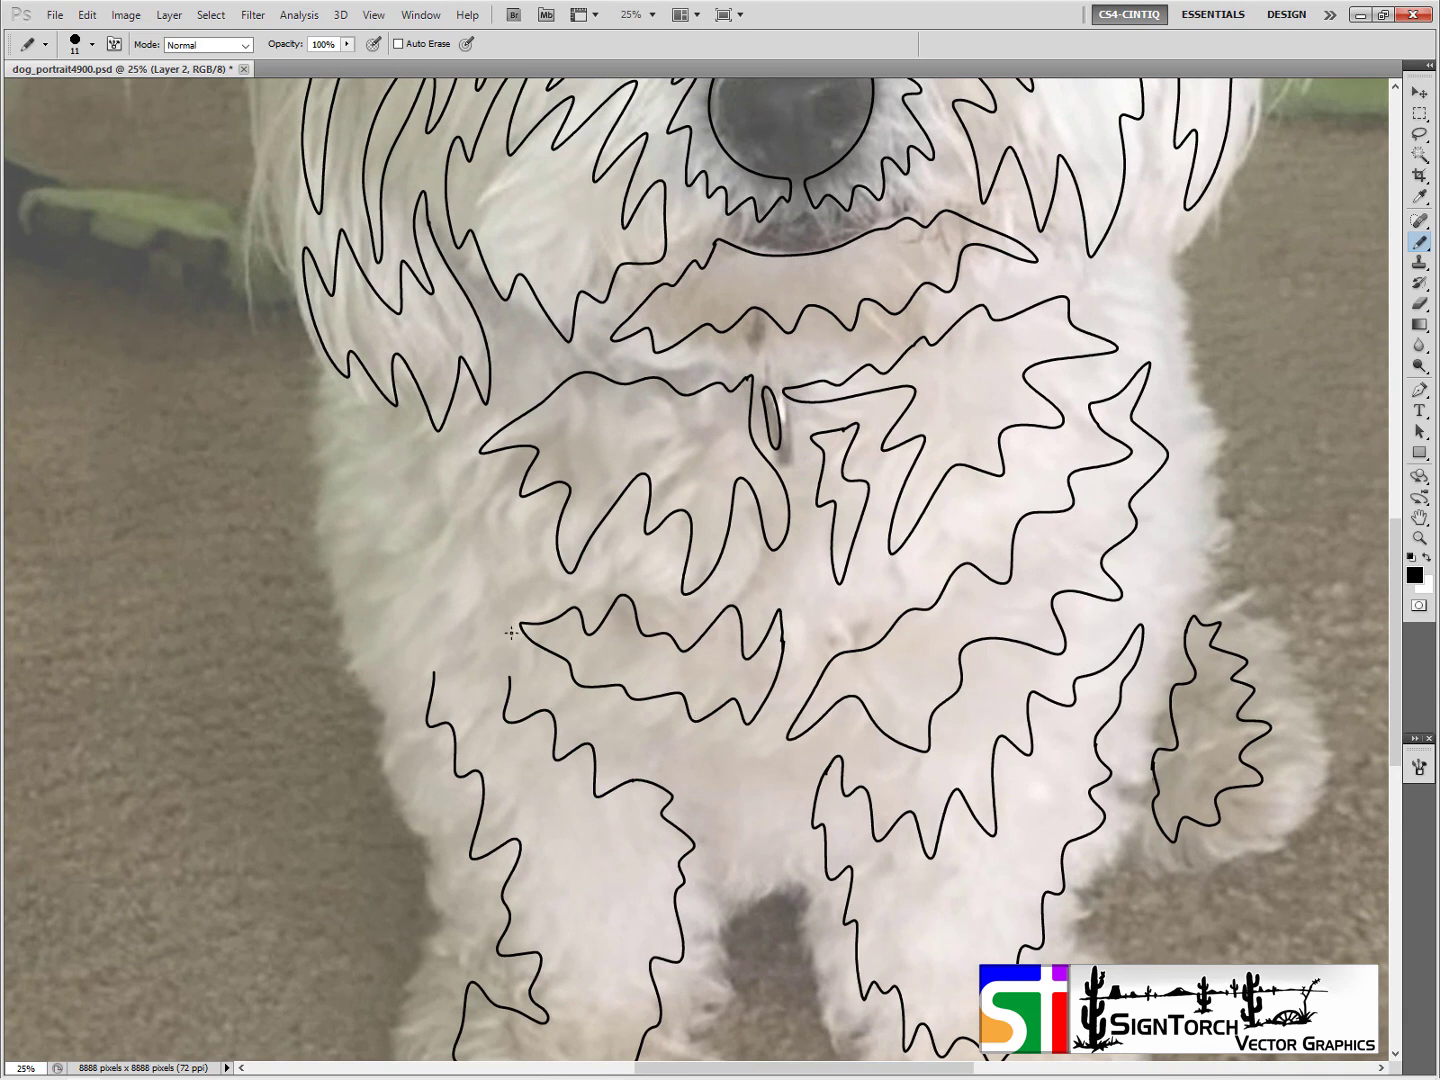
mouse_move(456, 503)
left_mouse_down()
mouse_move(434, 576)
mouse_move(477, 535)
mouse_move(458, 634)
mouse_move(499, 609)
mouse_move(475, 694)
mouse_move(511, 664)
mouse_move(493, 717)
left_mouse_up()
mouse_move(452, 486)
left_mouse_down()
mouse_move(412, 509)
mouse_move(401, 455)
mouse_move(359, 532)
mouse_move(373, 603)
mouse_move(407, 564)
mouse_move(438, 653)
left_mouse_up()
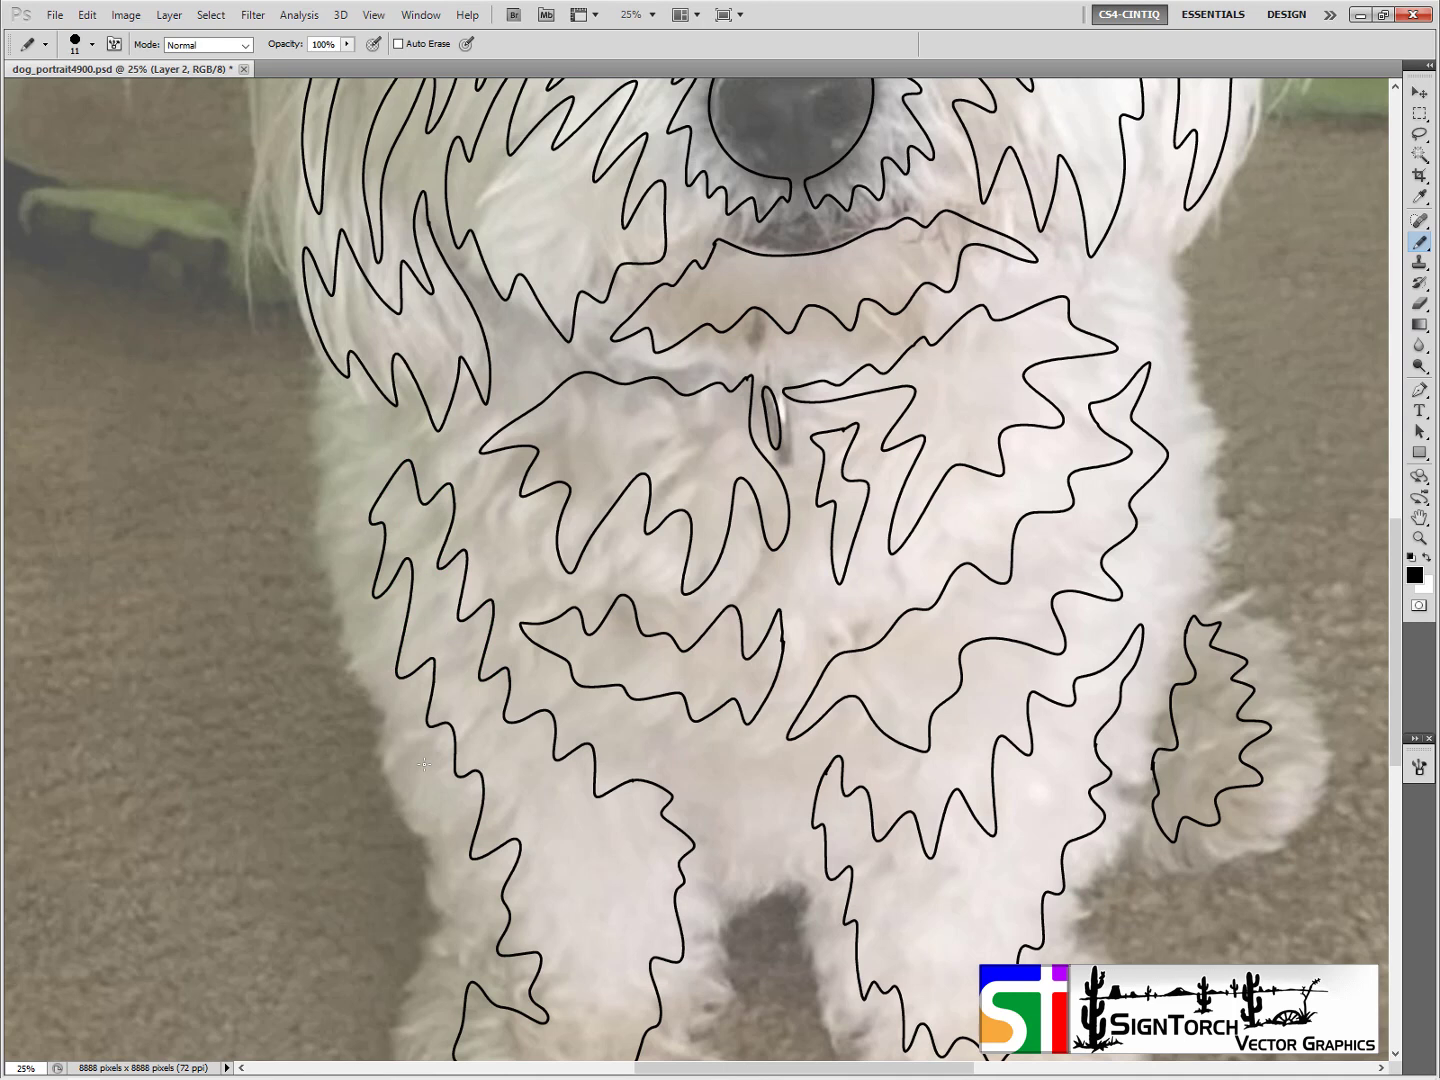
key("ctrl+comma")
key("ctrl+comma")
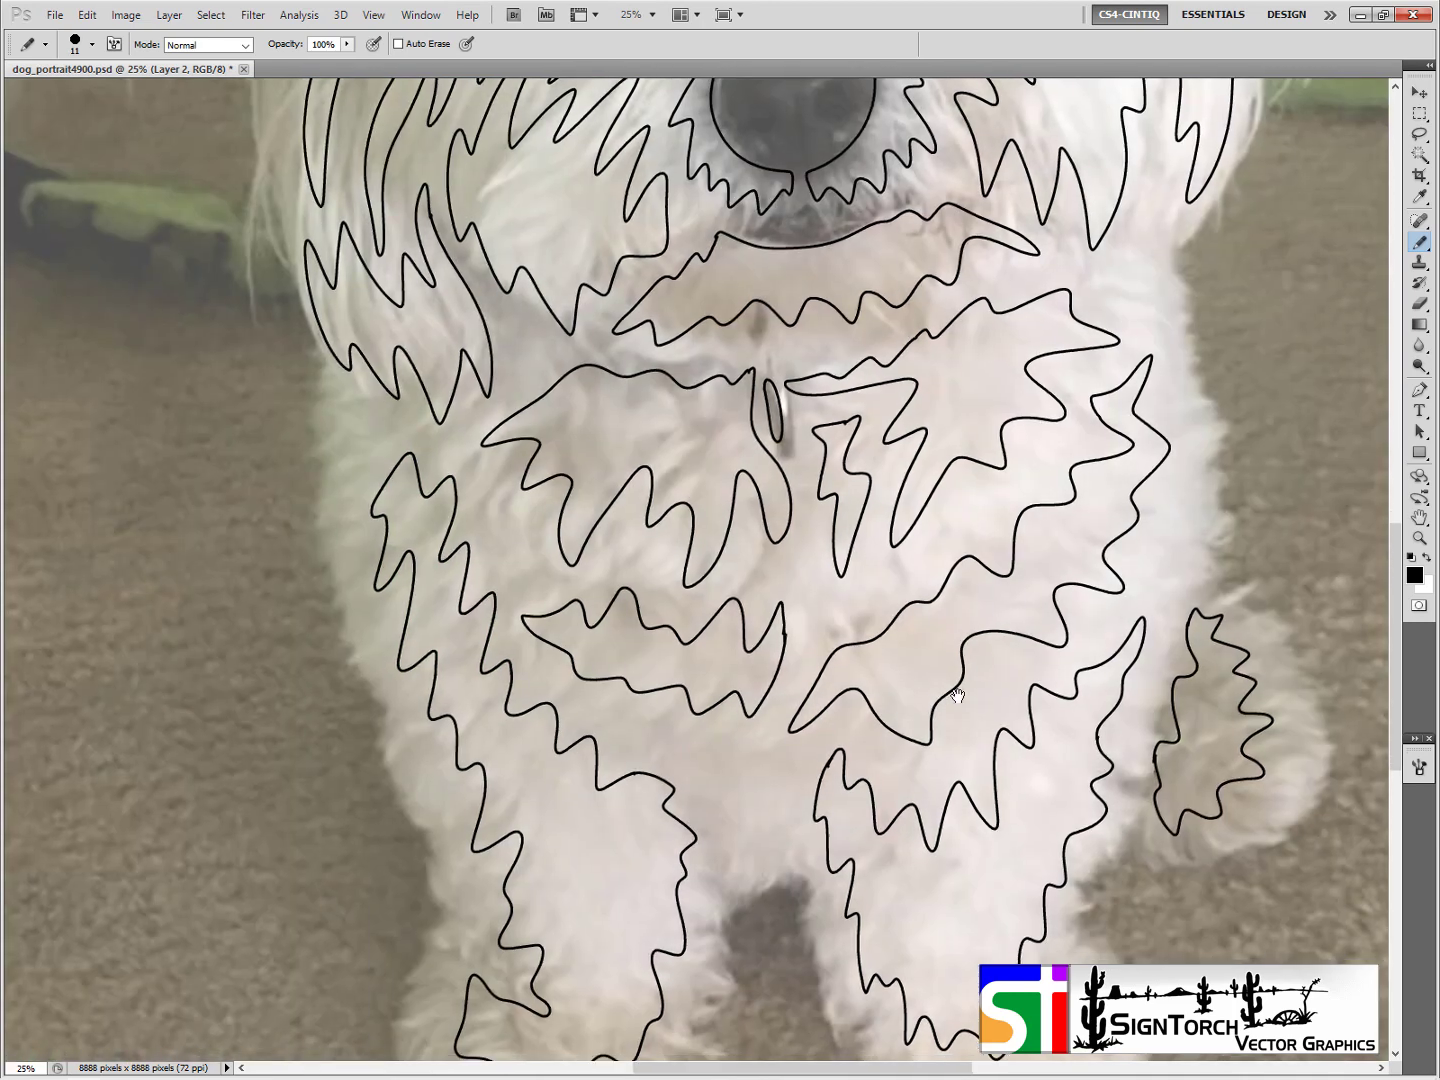
Outline the dog's outer left side downward and the bottom edge of the front paws
left_click_drag(480, 460, 550, 330)
mouse_move(380, 398)
left_mouse_down()
mouse_move(407, 596)
mouse_move(442, 597)
mouse_move(459, 634)
mouse_move(489, 726)
mouse_move(482, 804)
left_mouse_up()
left_click_drag(443, 900, 476, 972)
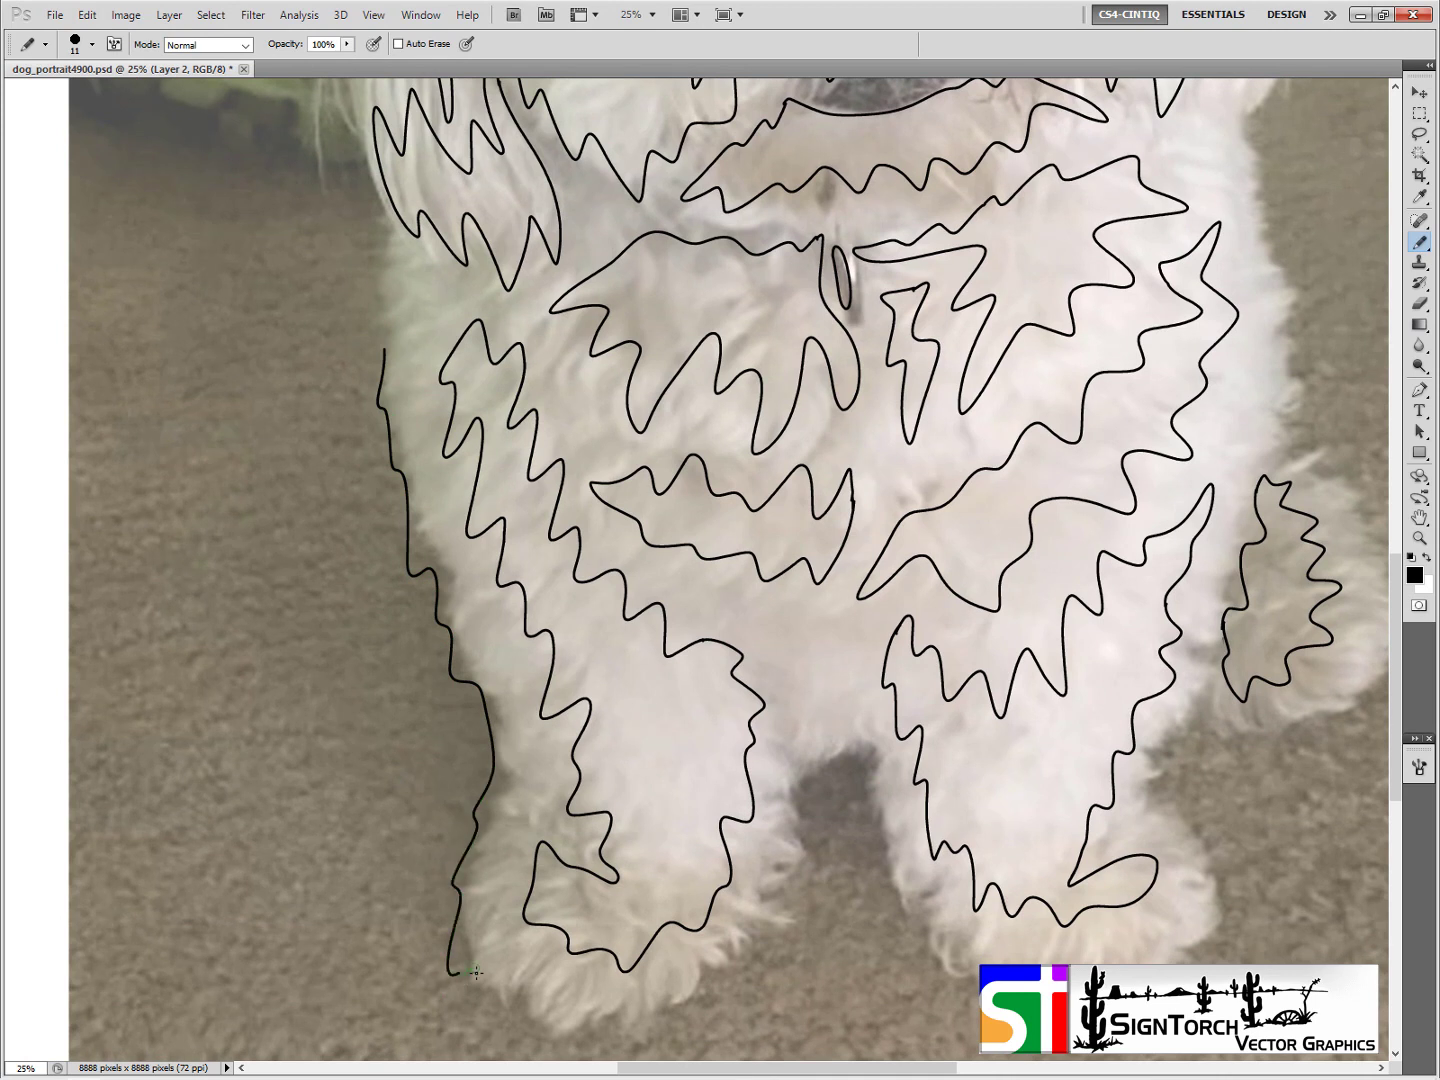
left_click_drag(532, 1035, 486, 872)
mouse_move(742, 684)
left_mouse_down()
mouse_move(668, 853)
mouse_move(614, 893)
left_mouse_up()
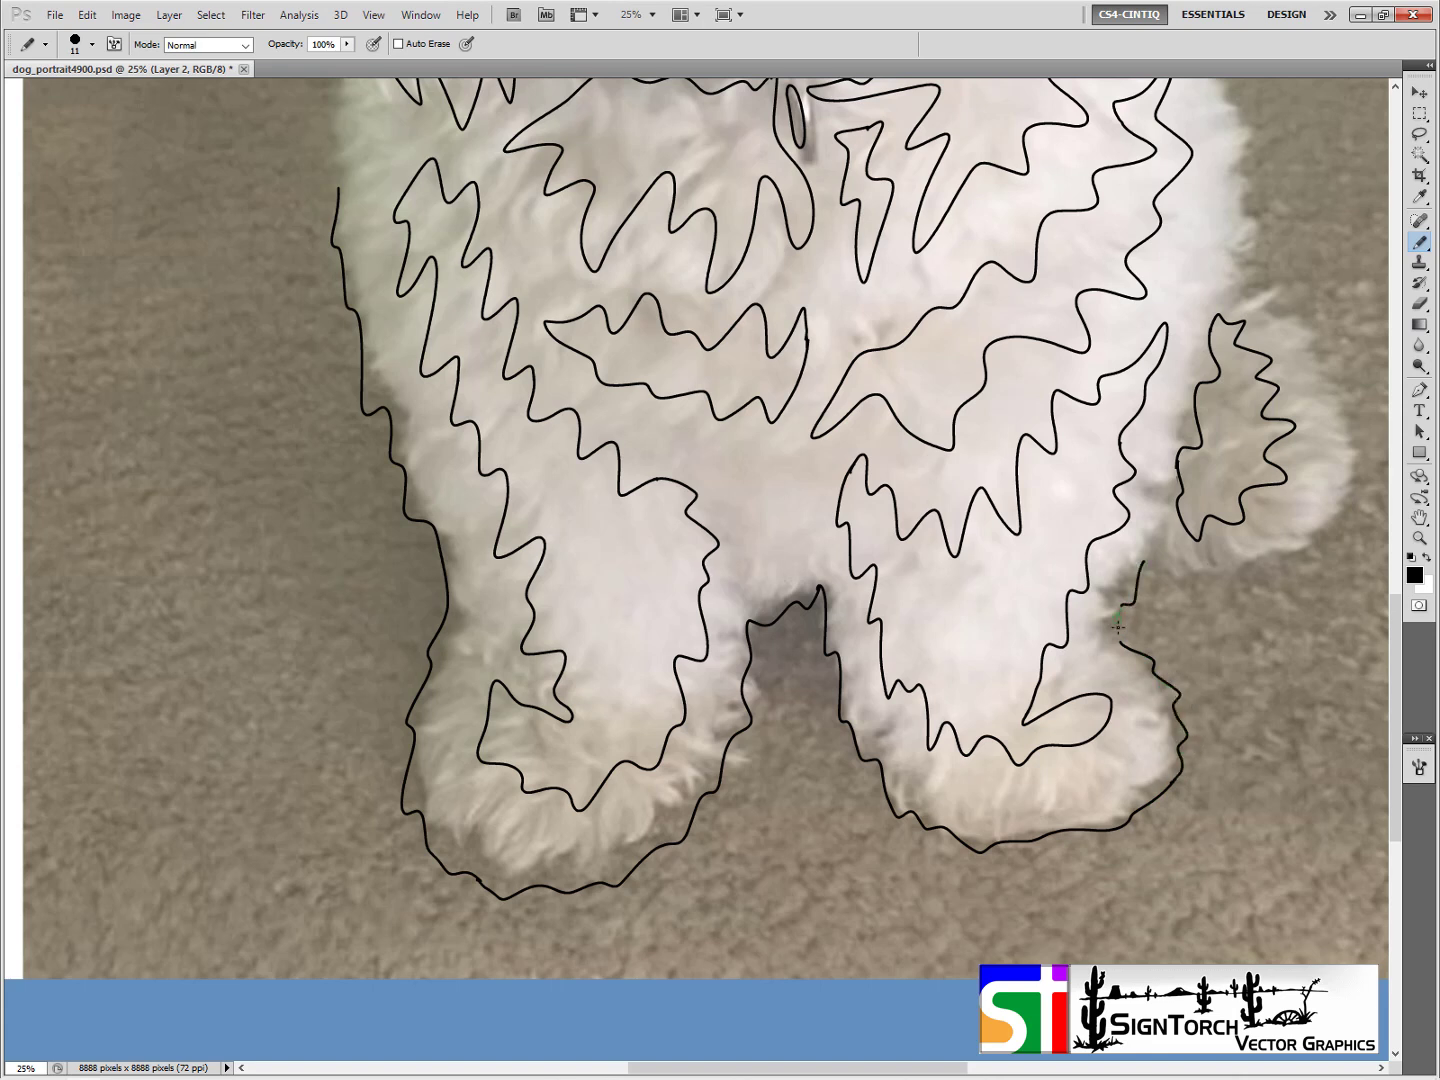
Extend the outline up-left along the tail and trace its top edge
left_click_drag(1211, 565, 974, 755)
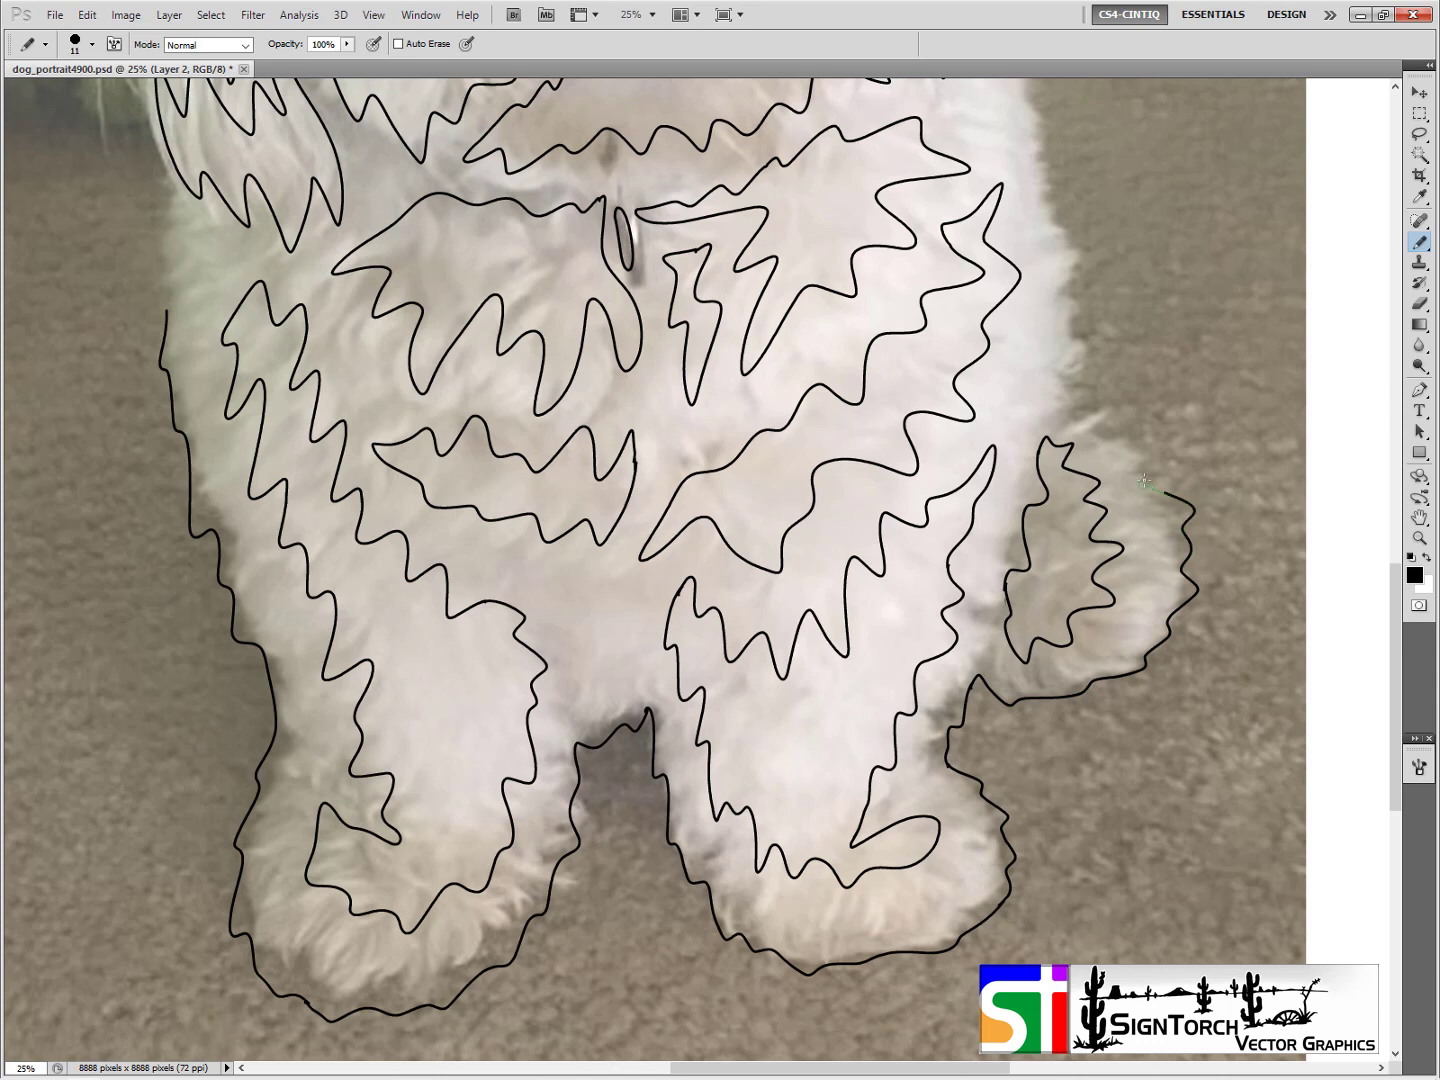
mouse_move(1133, 437)
left_mouse_down()
mouse_move(1083, 405)
mouse_move(923, 565)
left_mouse_up()
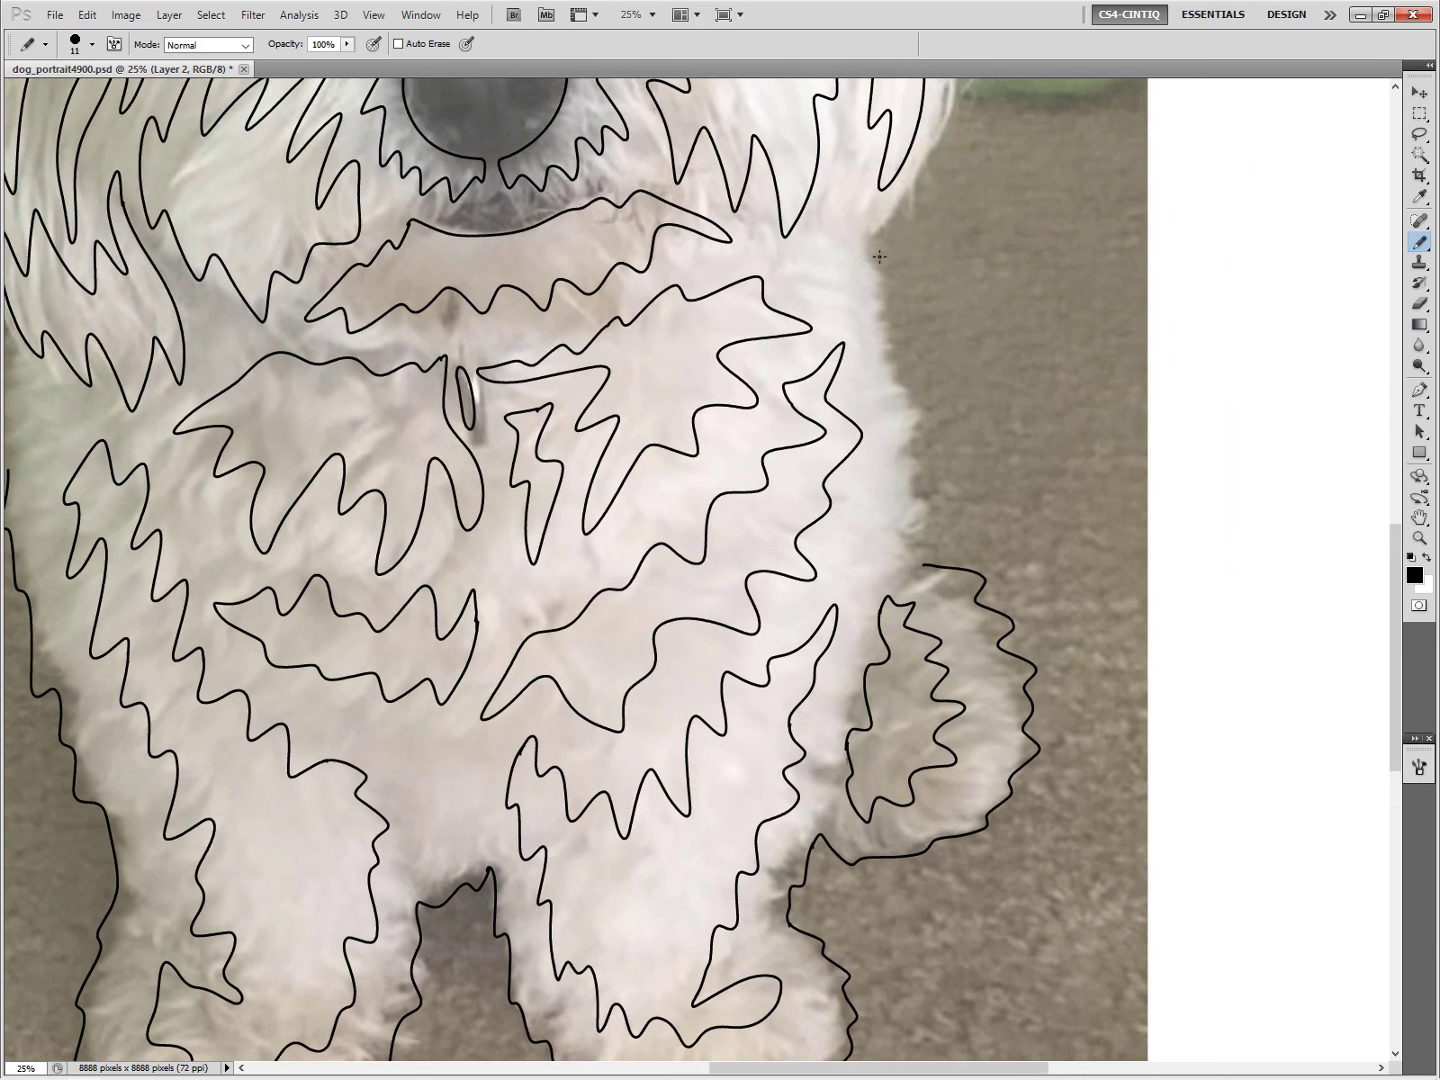
mouse_move(879, 256)
left_mouse_down()
mouse_move(879, 312)
mouse_move(930, 414)
mouse_move(908, 444)
mouse_move(908, 480)
mouse_move(935, 508)
mouse_move(924, 556)
left_mouse_up()
Trace the dog's right outer edge down to the tail
scroll(929, 544, "up", 5)
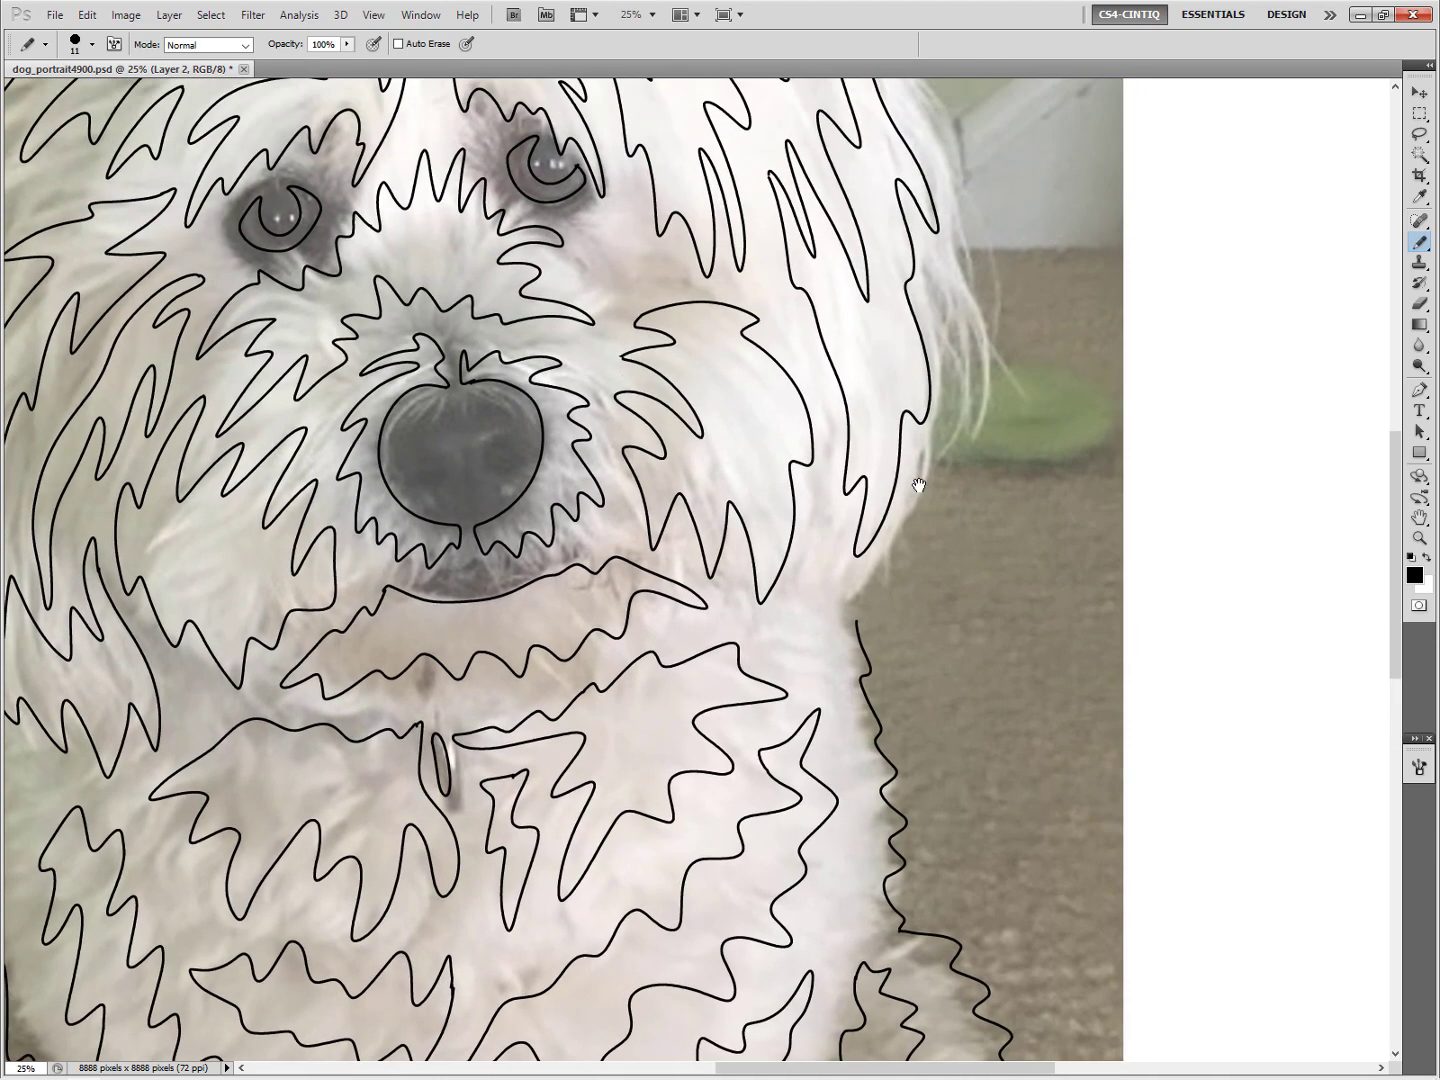
mouse_move(918, 485)
left_mouse_down()
mouse_move(861, 771)
mouse_move(862, 730)
left_mouse_up()
mouse_move(812, 283)
left_mouse_down()
mouse_move(913, 446)
mouse_move(892, 447)
mouse_move(935, 699)
mouse_move(913, 689)
mouse_move(899, 705)
mouse_move(890, 787)
mouse_move(845, 869)
left_mouse_up()
Add a fur curl on the head and outline the left ear fur down its length
left_click_drag(975, 456, 1076, 760)
mouse_move(918, 589)
left_mouse_down()
mouse_move(986, 578)
mouse_move(877, 525)
mouse_move(766, 431)
mouse_move(785, 398)
mouse_move(501, 335)
mouse_move(233, 395)
mouse_move(207, 440)
mouse_move(33, 512)
mouse_move(190, 458)
mouse_move(742, 206)
left_mouse_up()
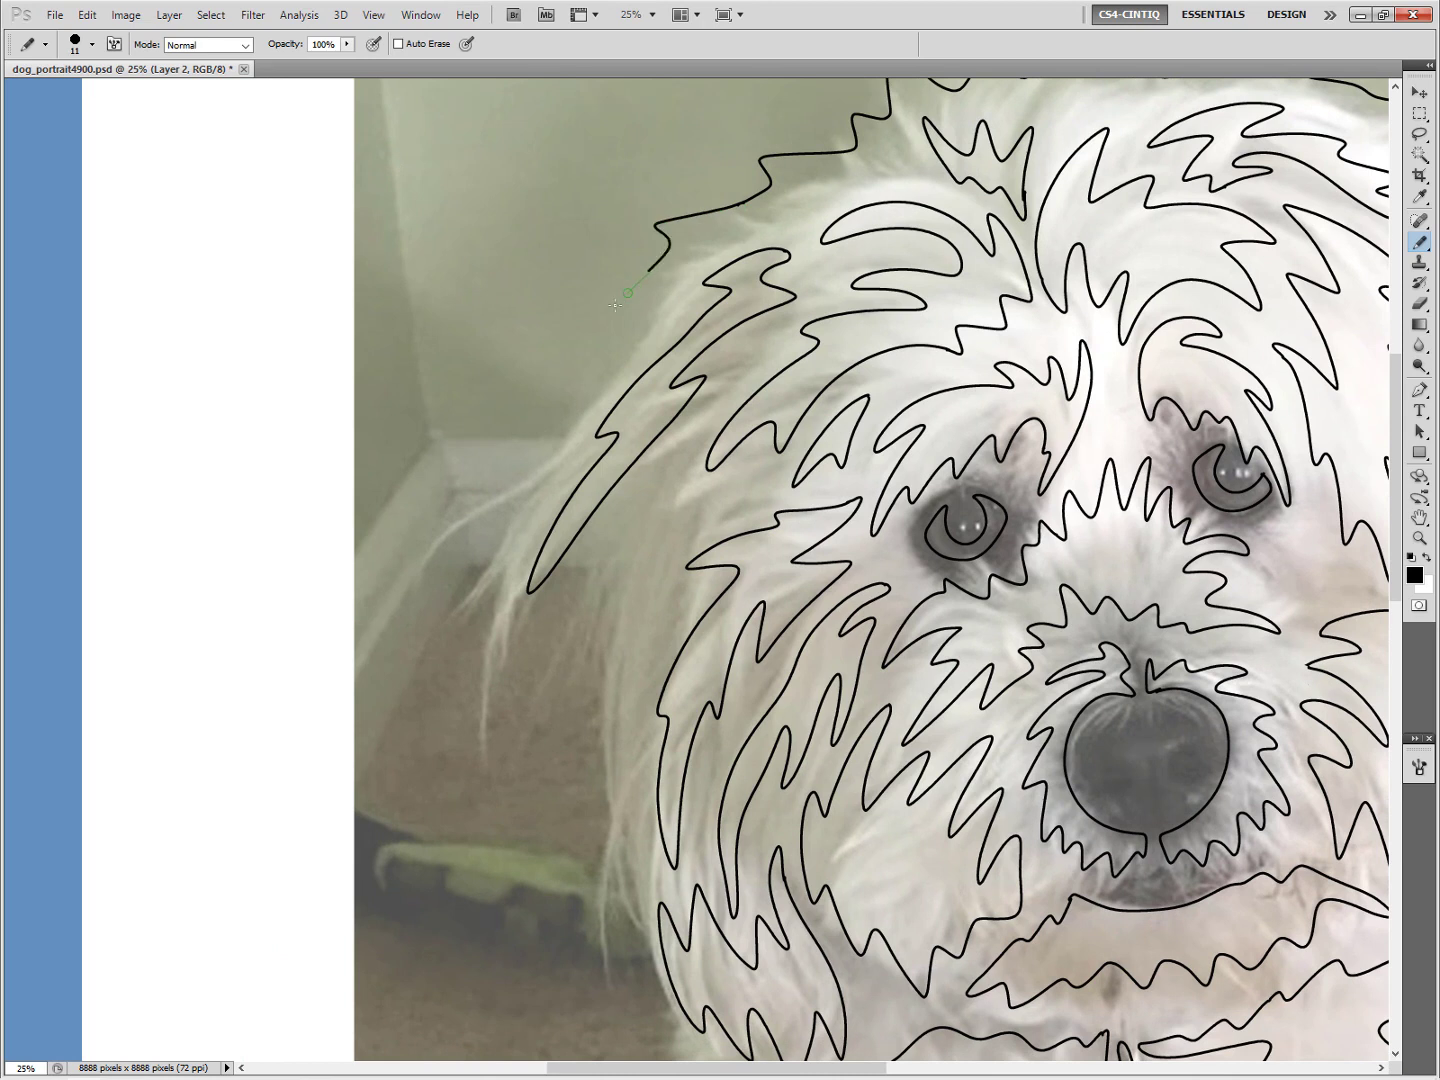
mouse_move(615, 305)
left_mouse_down()
mouse_move(530, 409)
mouse_move(466, 548)
mouse_move(474, 670)
left_mouse_up()
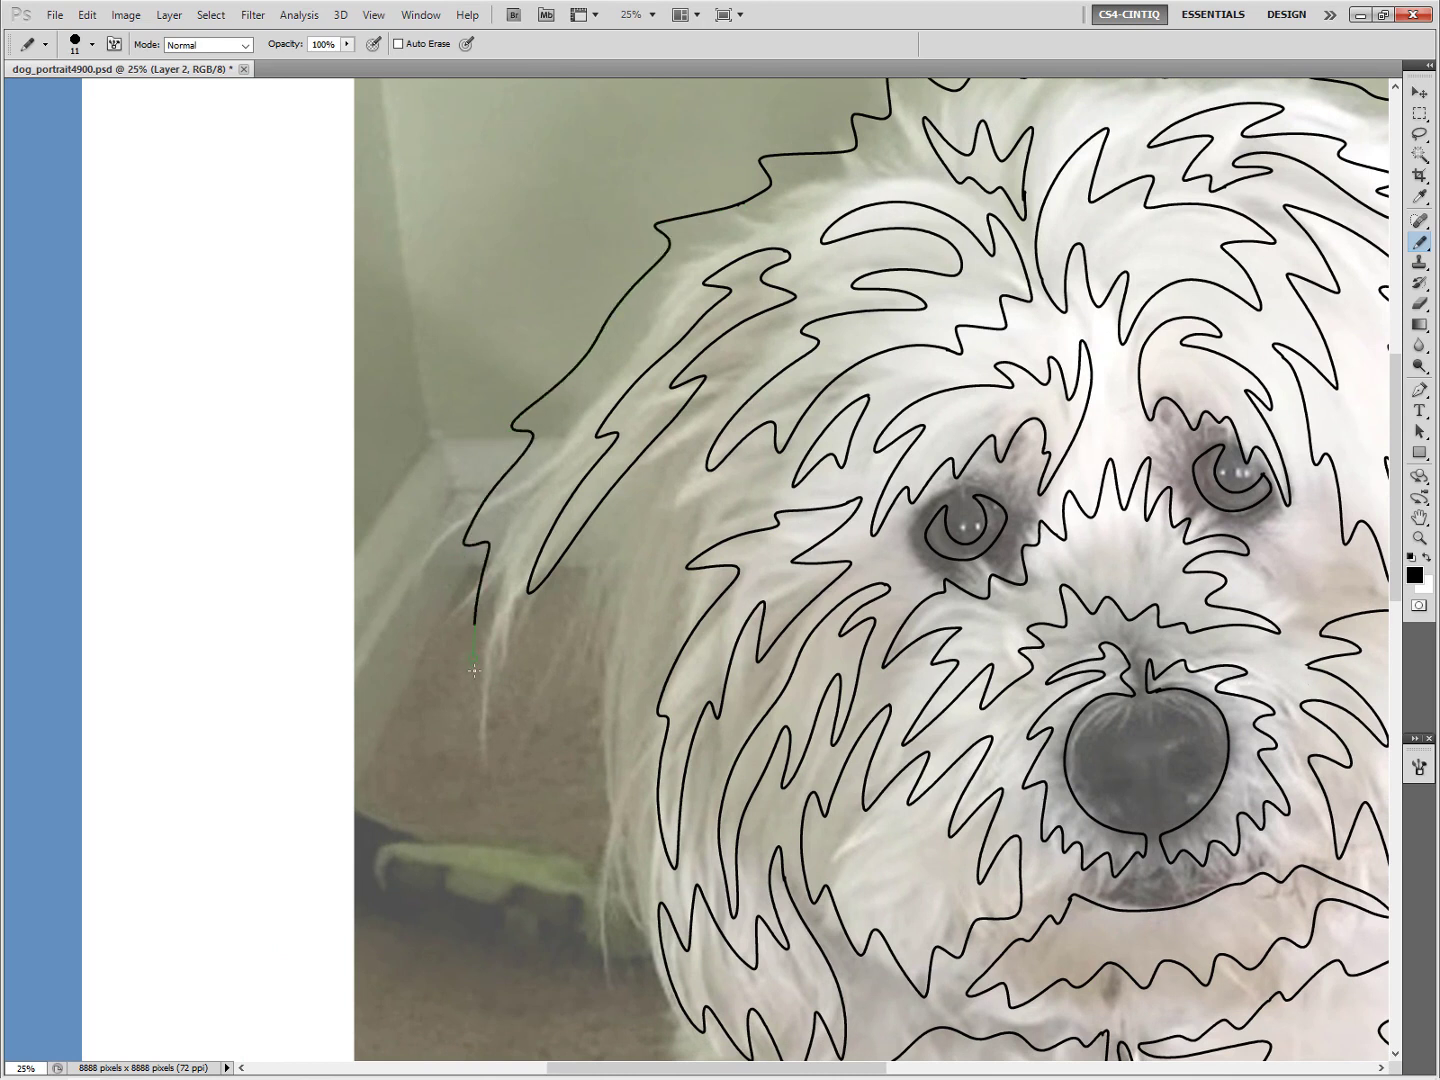
left_click_drag(592, 692, 589, 832)
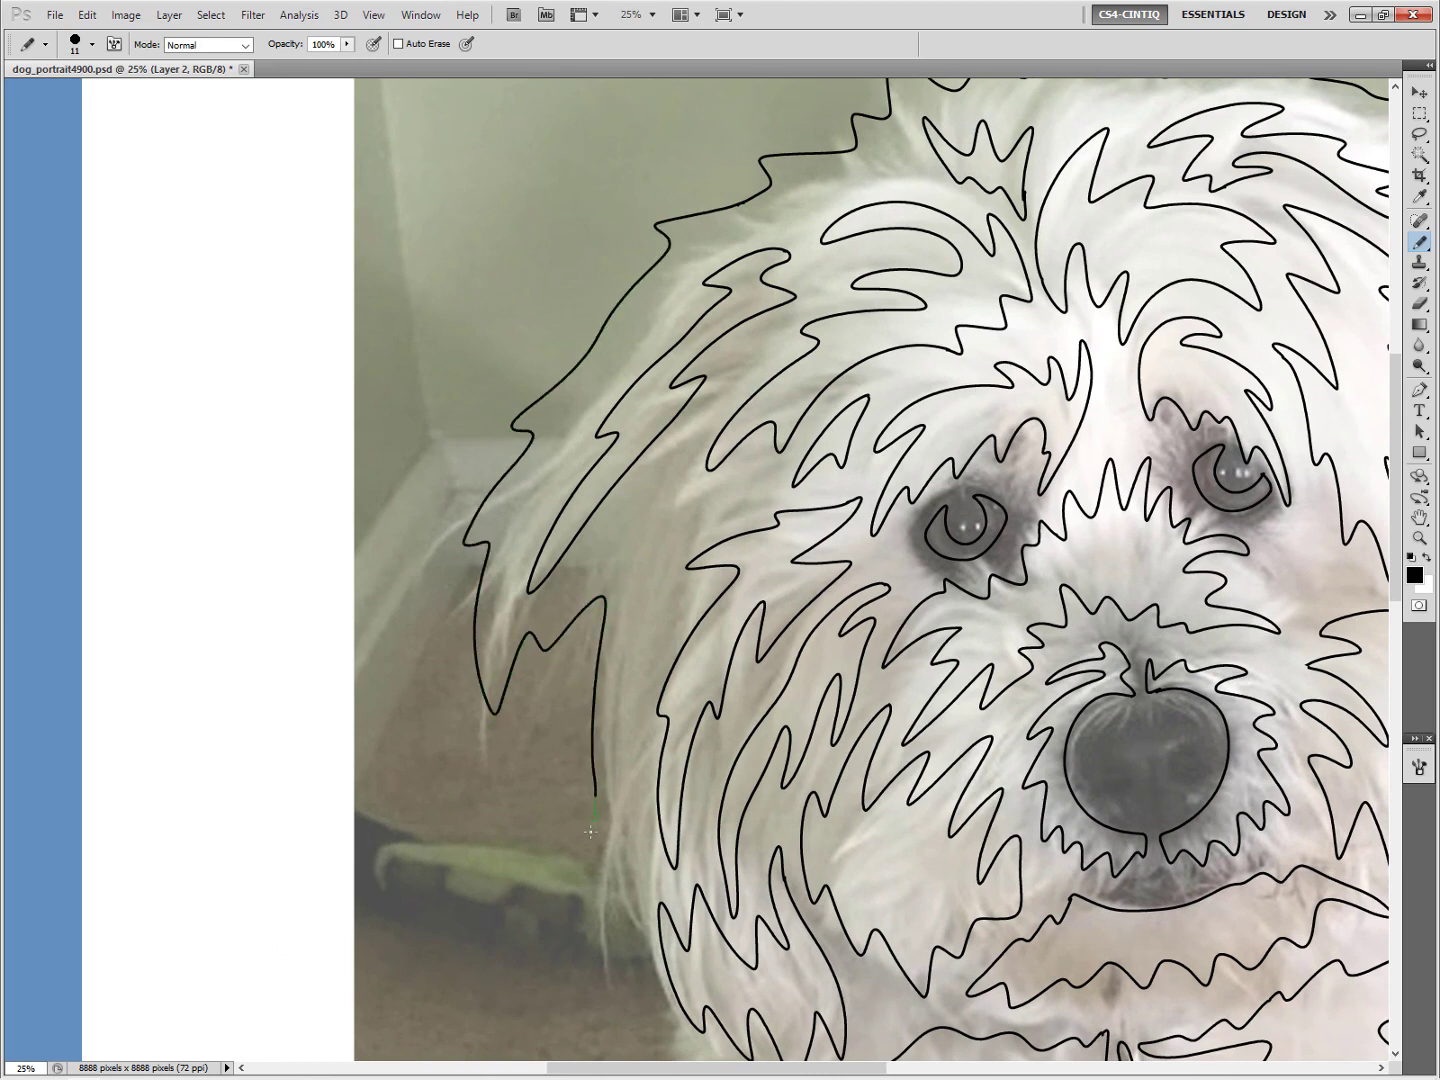
left_click_drag(656, 1048, 554, 333)
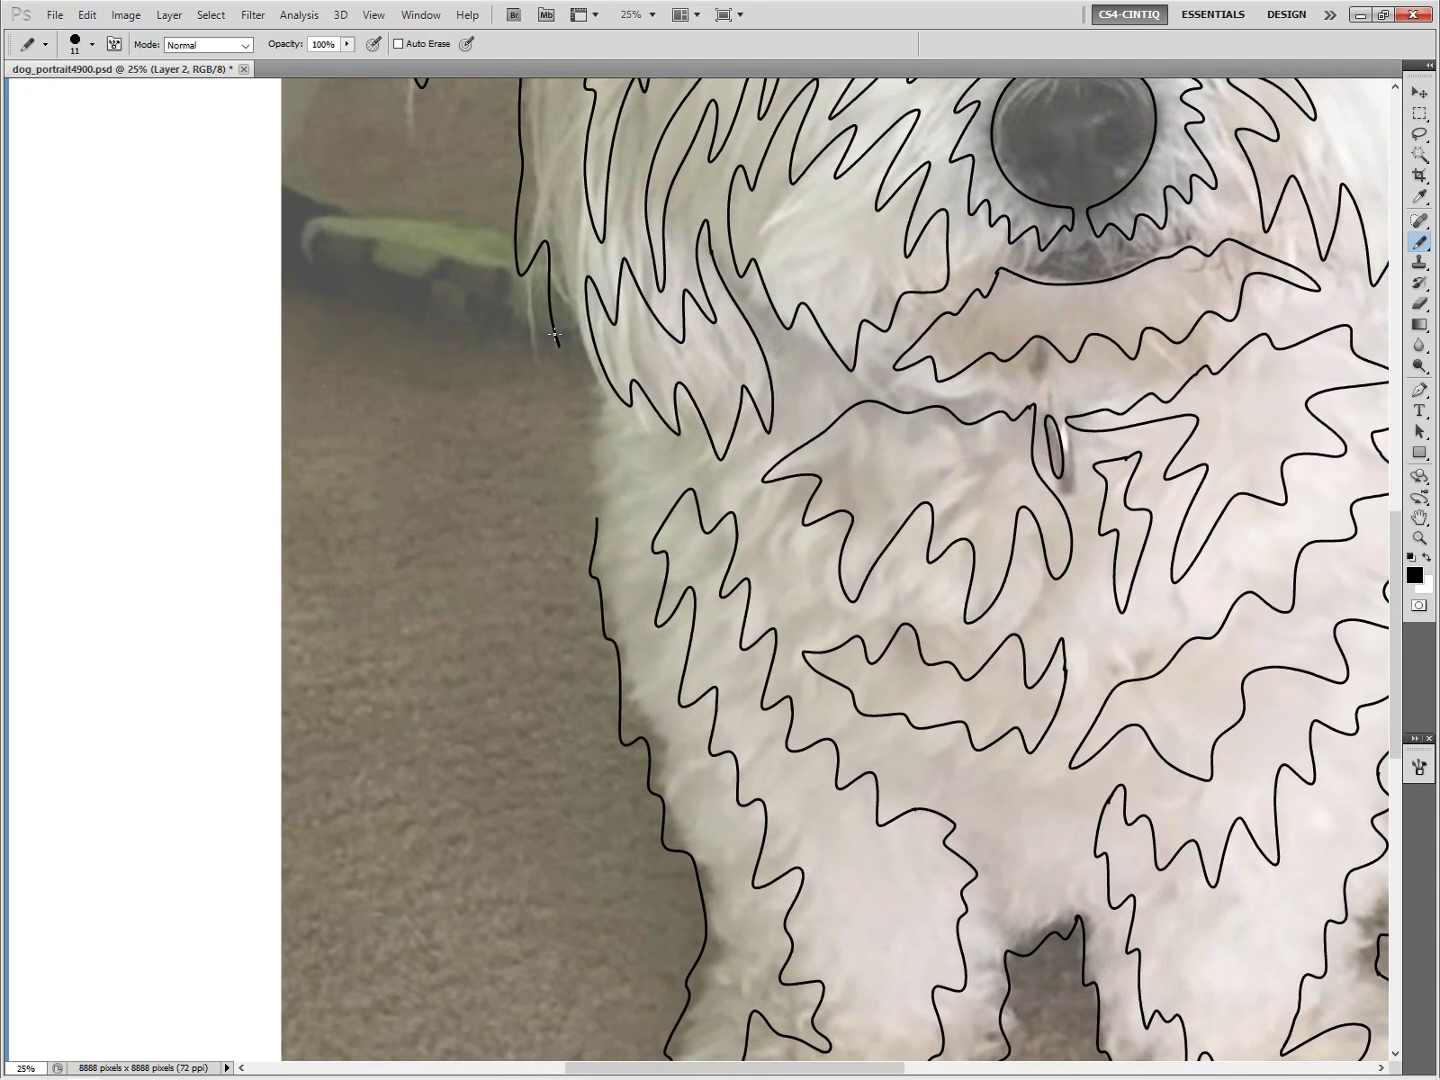
Fit the view, Magic Wand select the areas inside the outline, preview in Quick Mask, then deselect
key("ctrl+0")
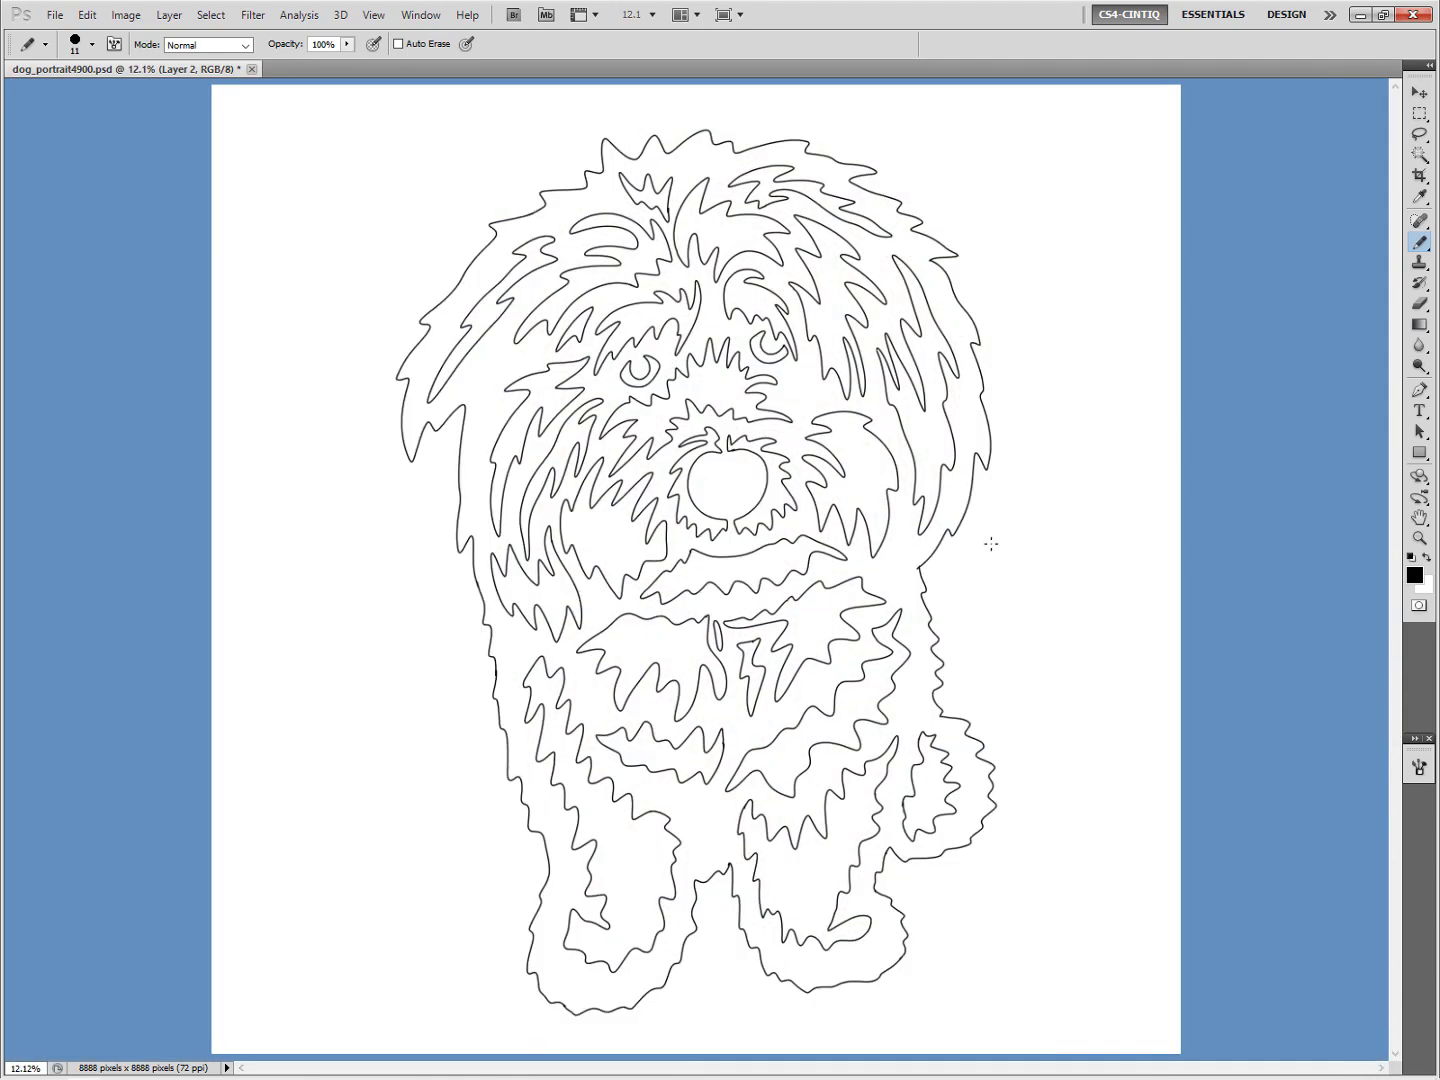
key("w")
left_click(918, 684)
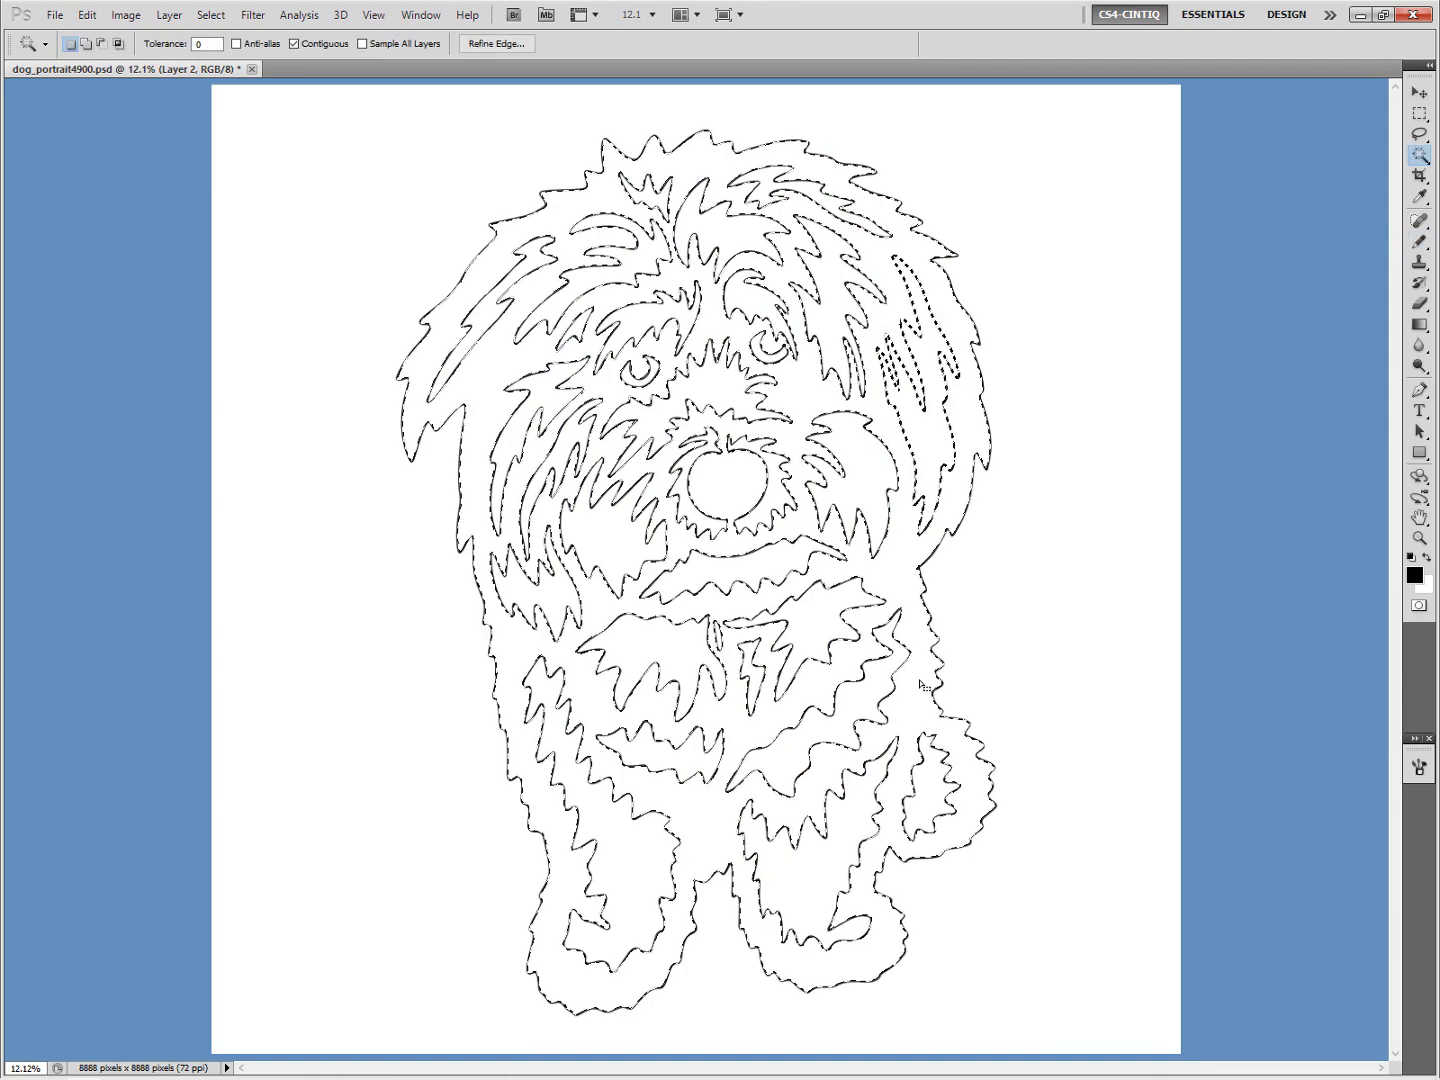
left_click(1411, 607)
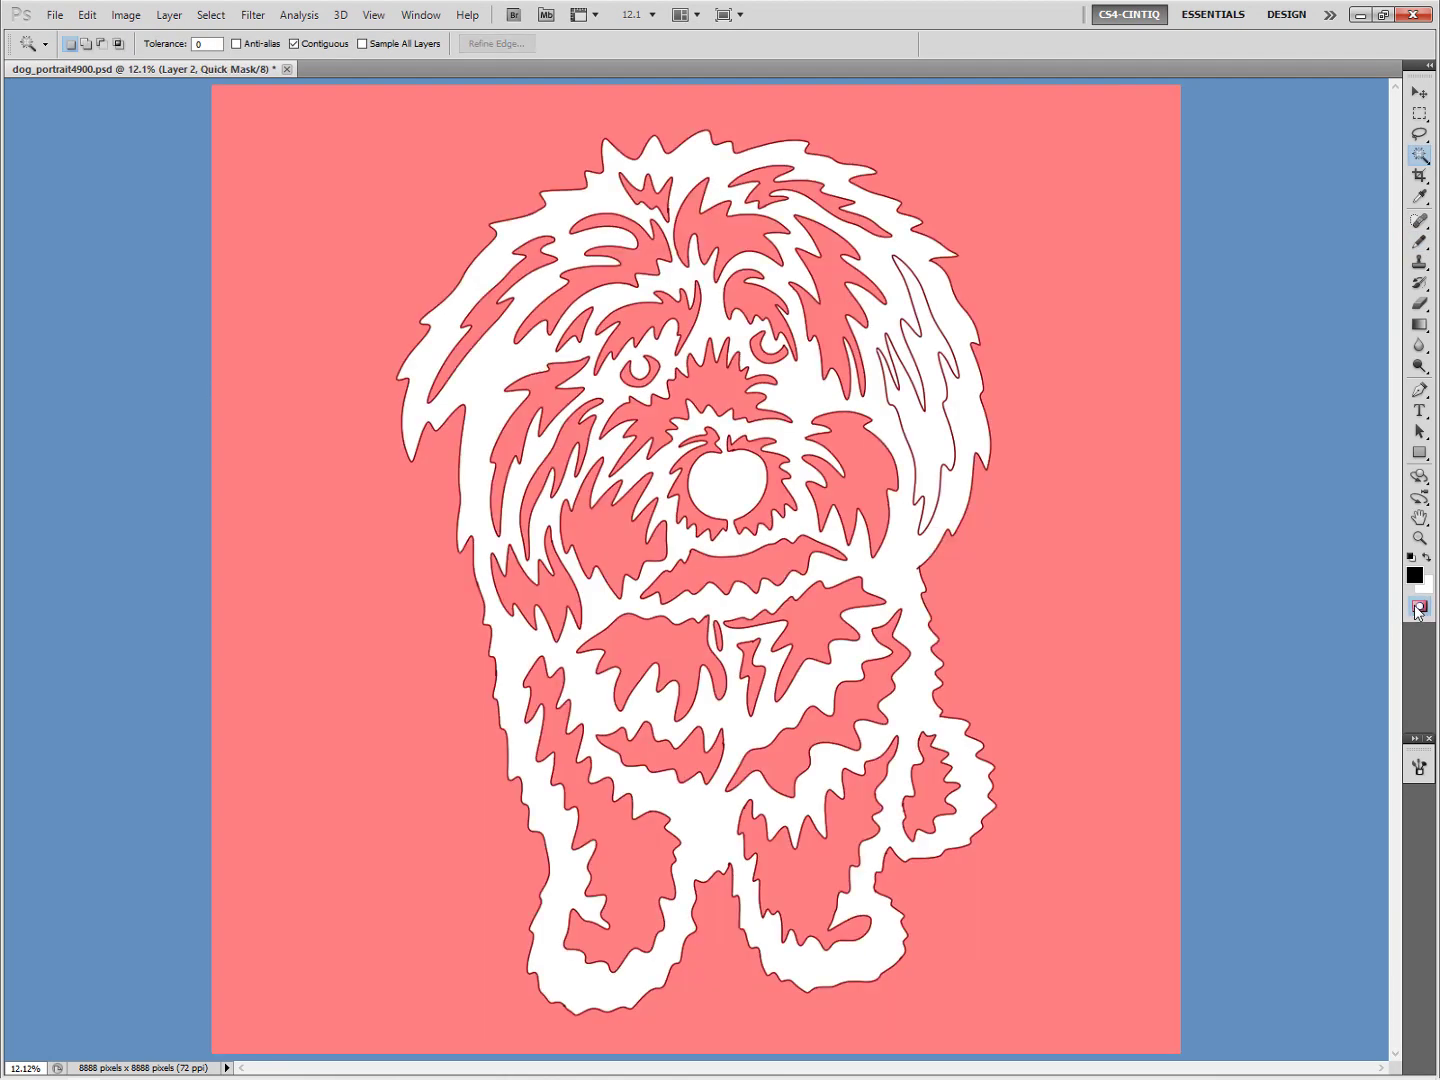
left_click(1417, 607)
key("ctrl+d")
Zoom in to inspect the face lines, return to the Pencil, and zoom to fit the dog
key("ctrl+plus")
key("ctrl+plus")
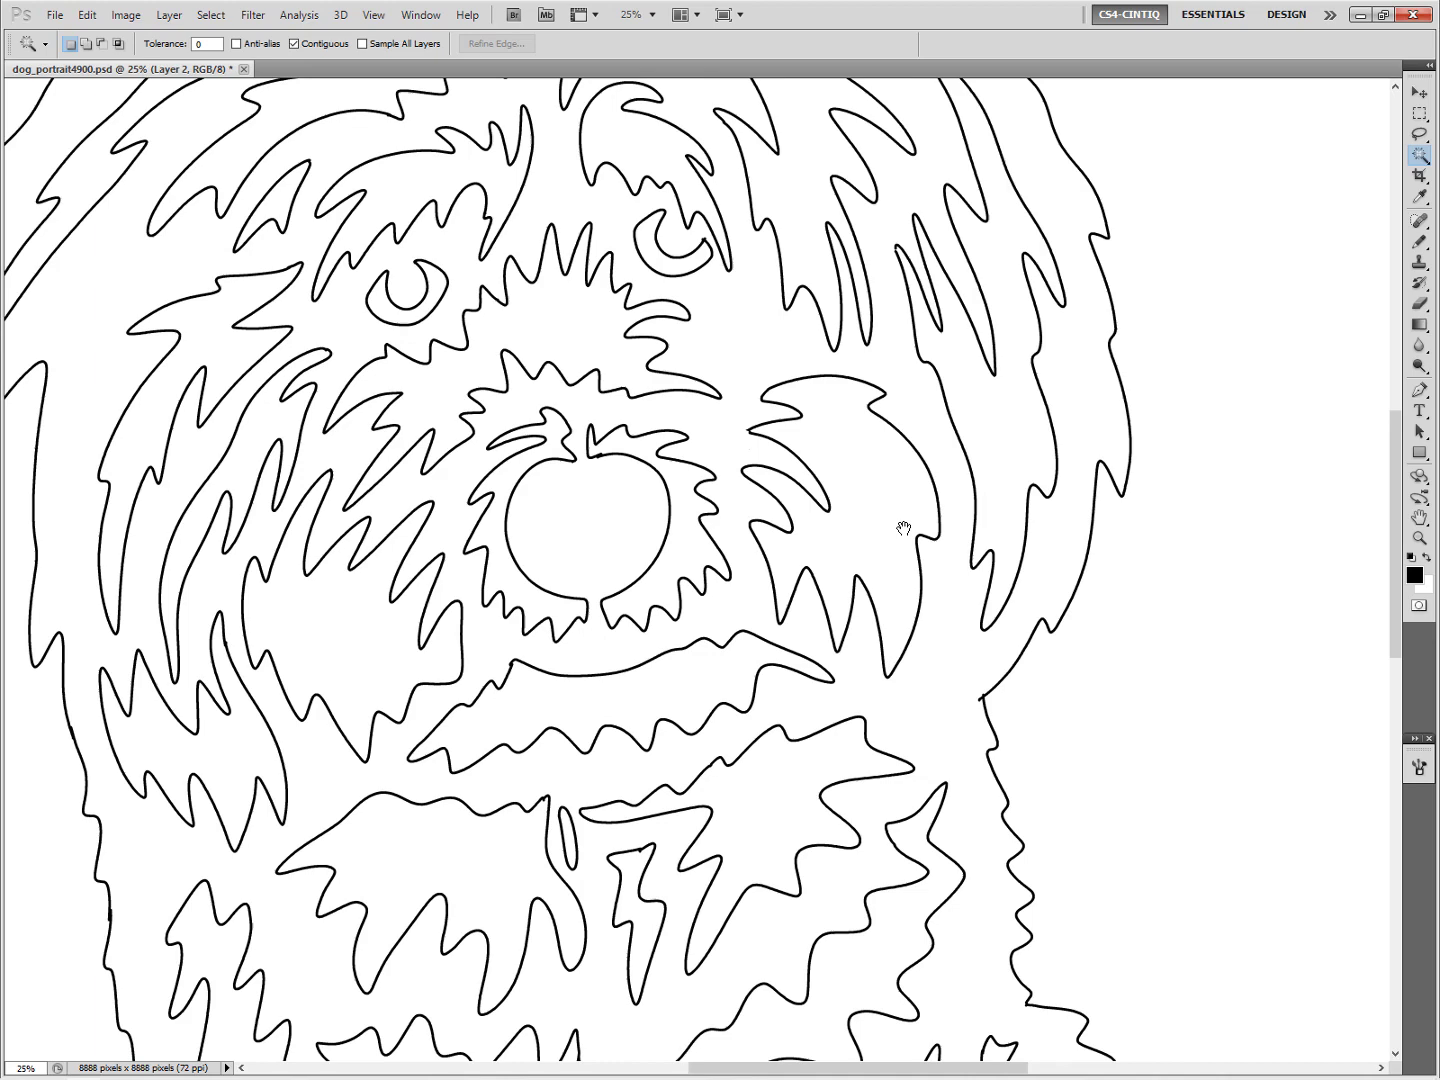
left_click_drag(904, 529, 724, 611)
key("ctrl+plus")
key("b")
scroll(691, 565, "up", 3)
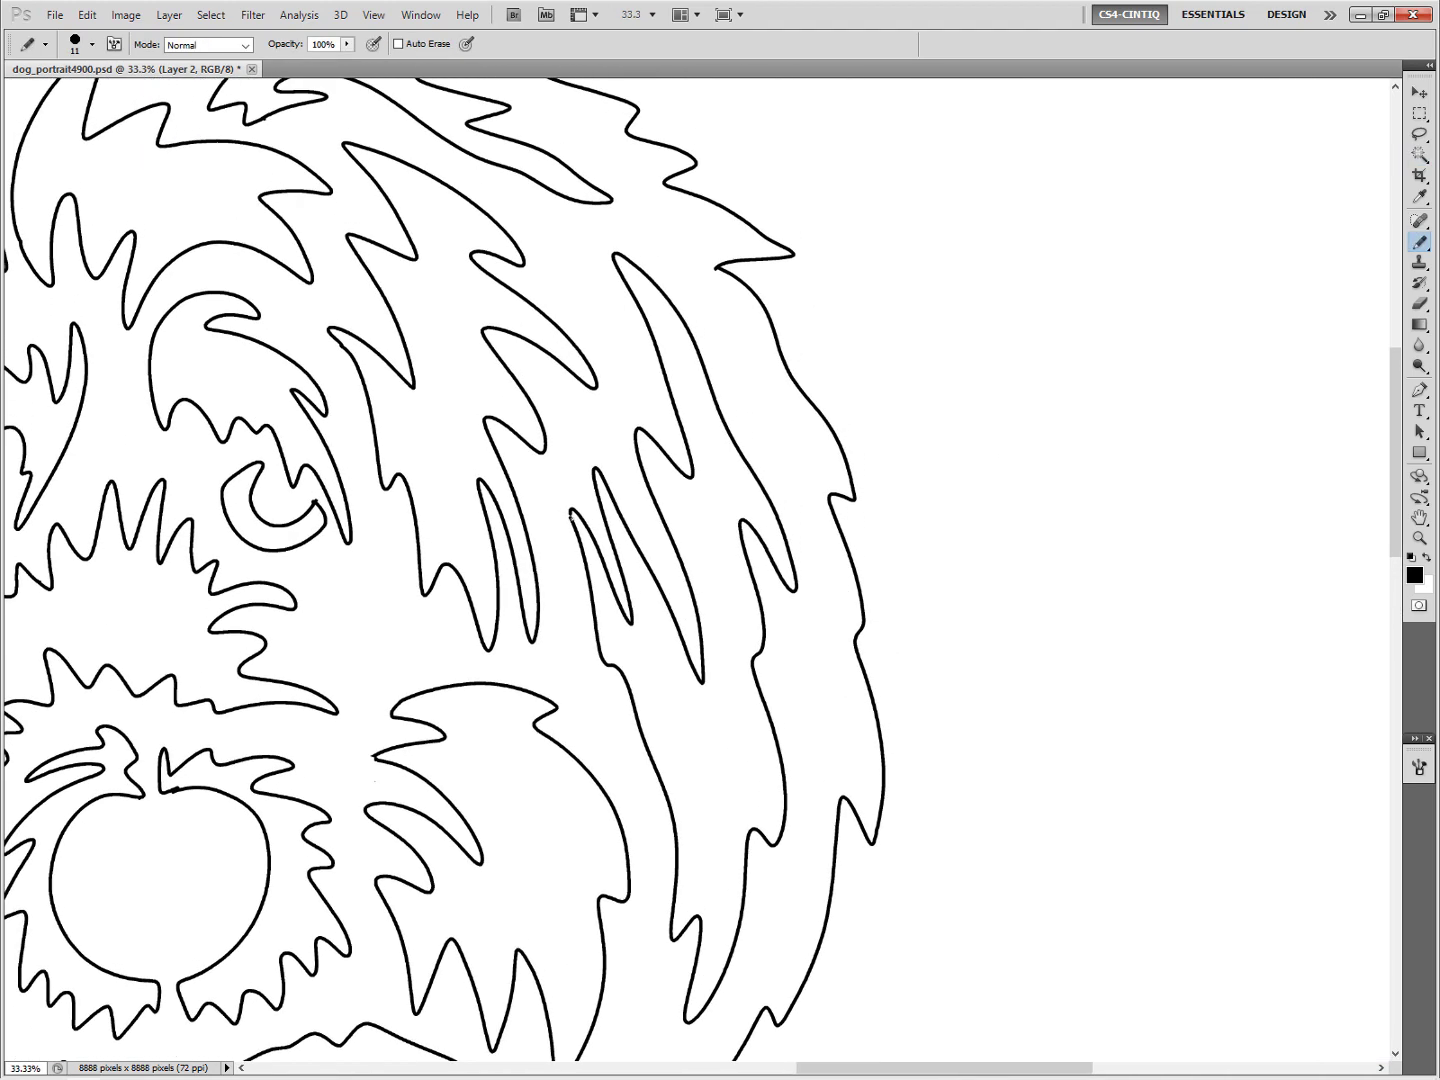
key("ctrl+0")
Fill the dog's fur areas bounded by the outline lines with solid black, then check the stencil area
key("w")
left_click(1104, 652)
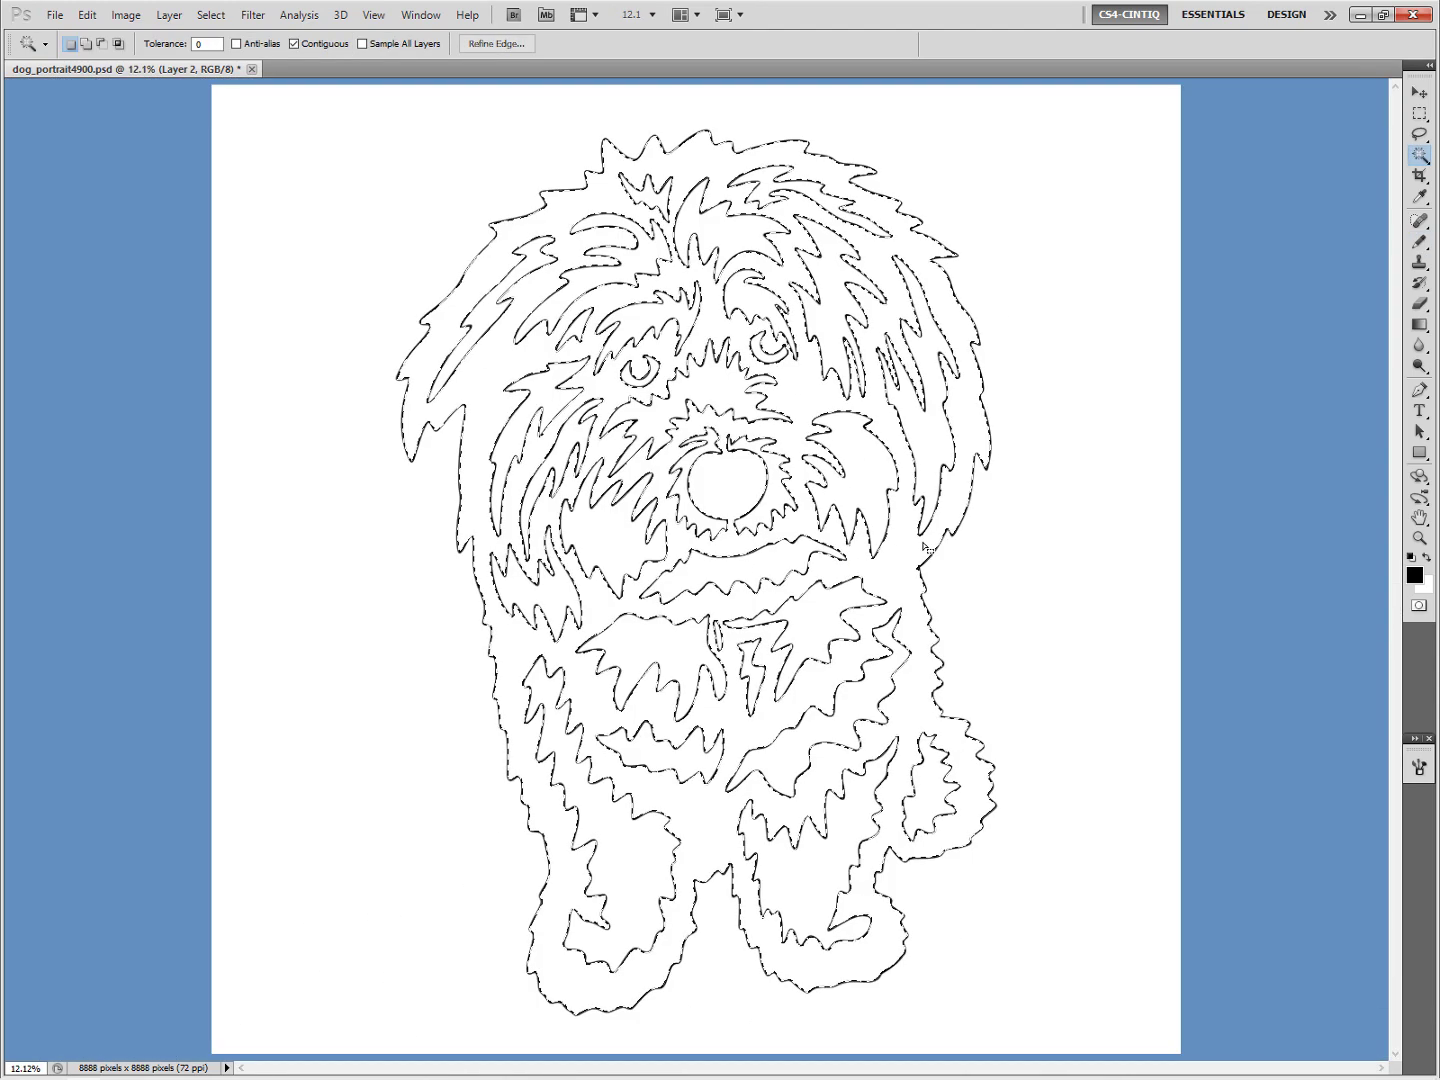
key("ctrl+d")
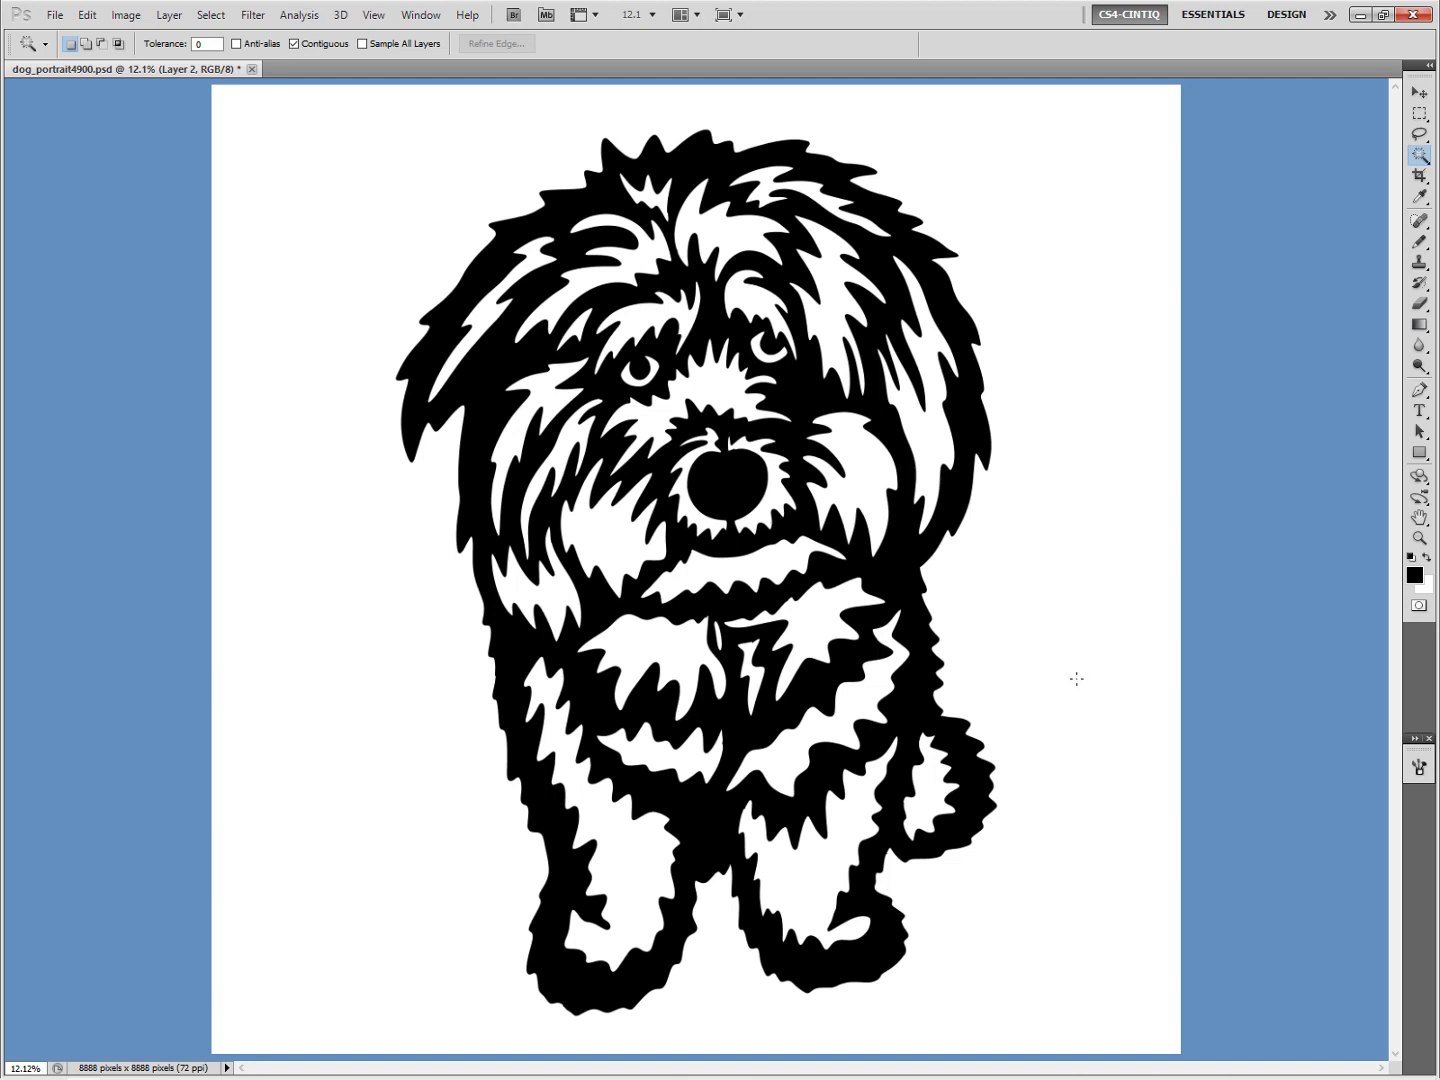
left_click(912, 705)
key("ctrl+d")
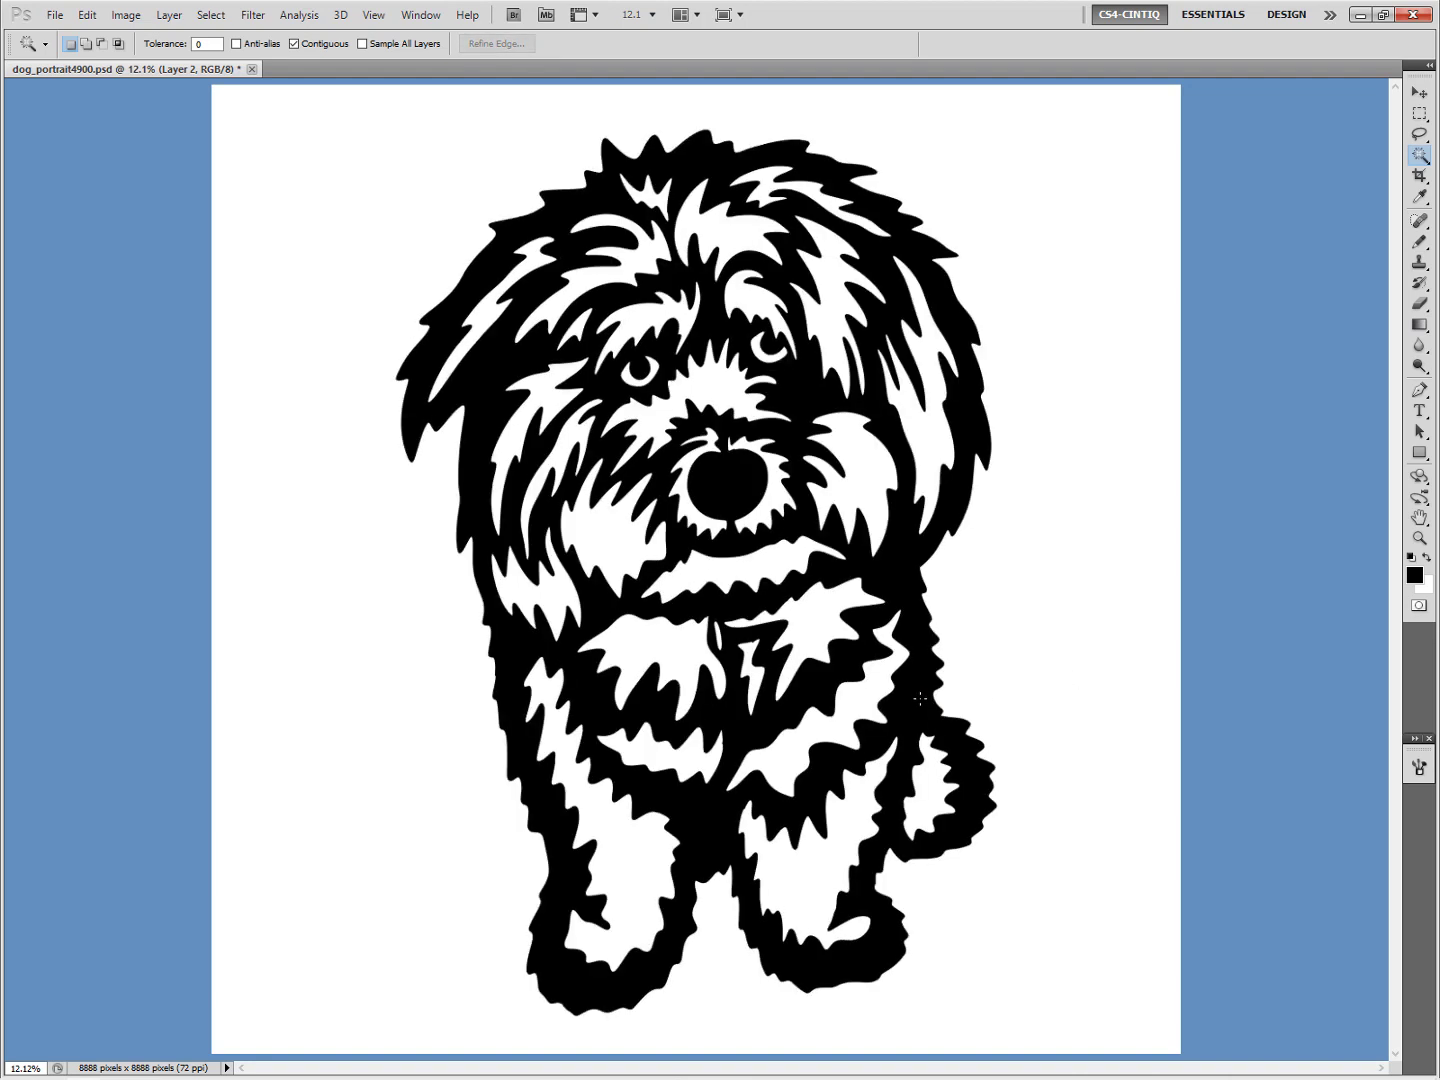